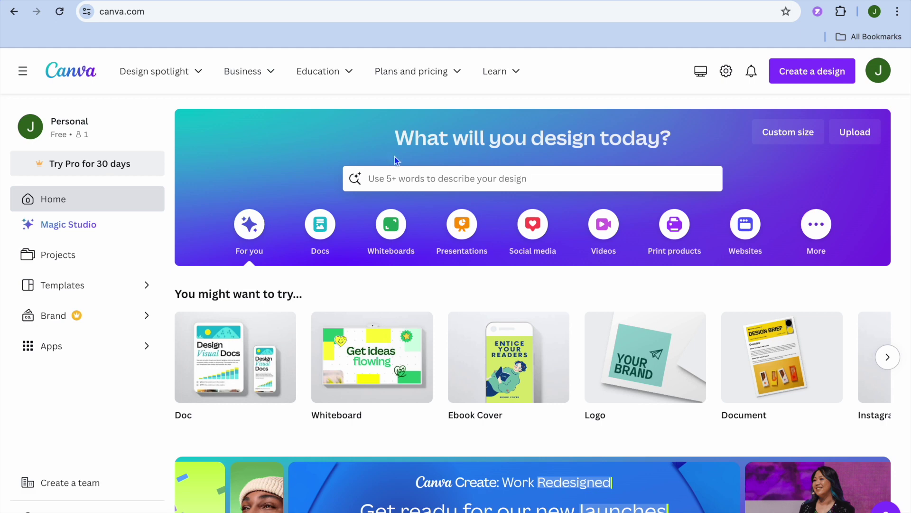
Search the templates for "landing page websites"
{"action": "left_click", "coordinate": [405, 179]}
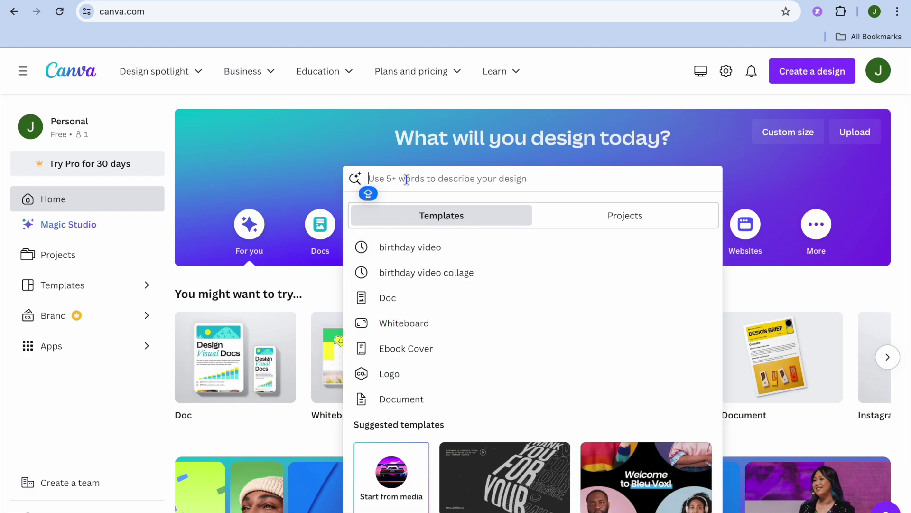
{"action": "type", "text": "LA"}
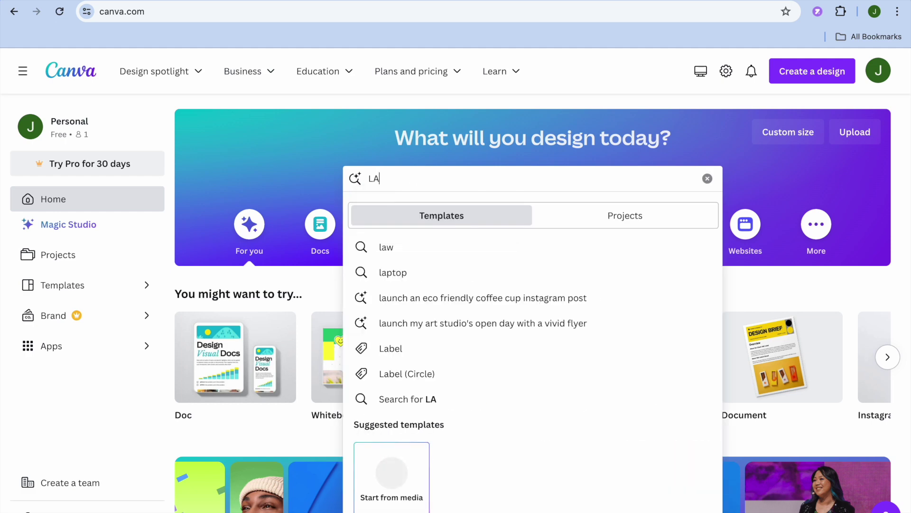
{"action": "type", "text": "NDING"}
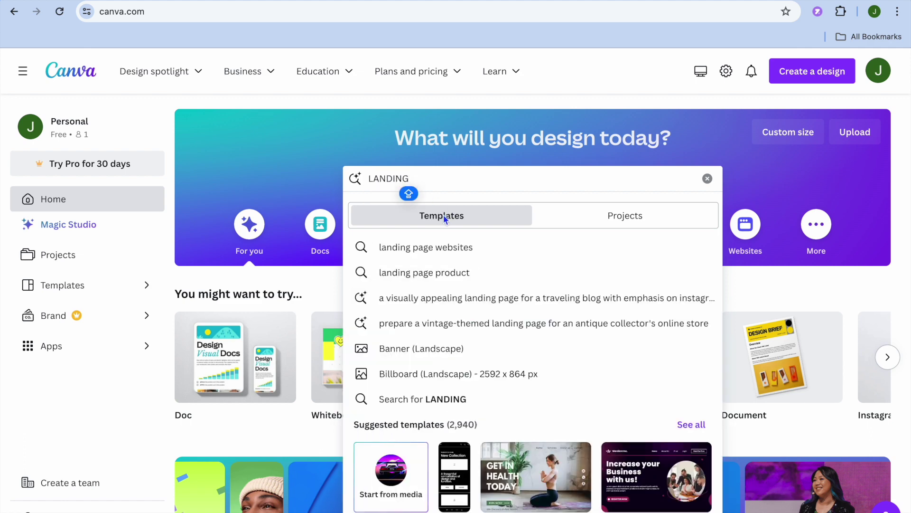
{"action": "left_click", "coordinate": [428, 252]}
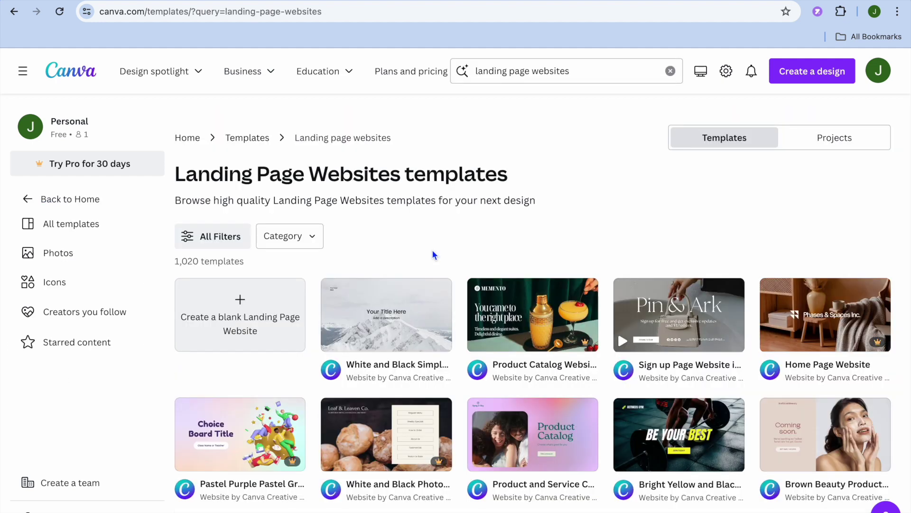
Open the Mint Green Cream Dark Blue Dental Fresh and Friendly Dental Website template for customizing
{"action": "scroll", "coordinate": [432, 255], "scroll_direction": "down", "scroll_amount": 2}
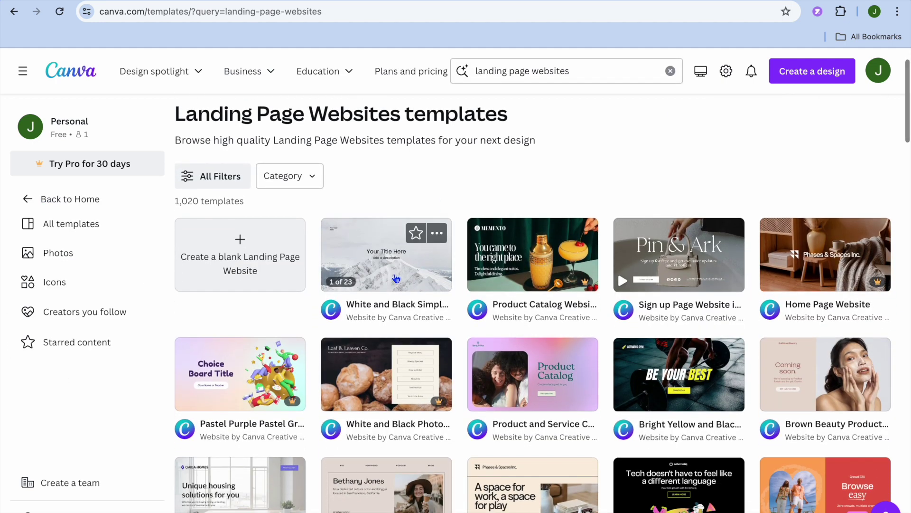
{"action": "scroll", "coordinate": [486, 276], "scroll_direction": "down", "scroll_amount": 3}
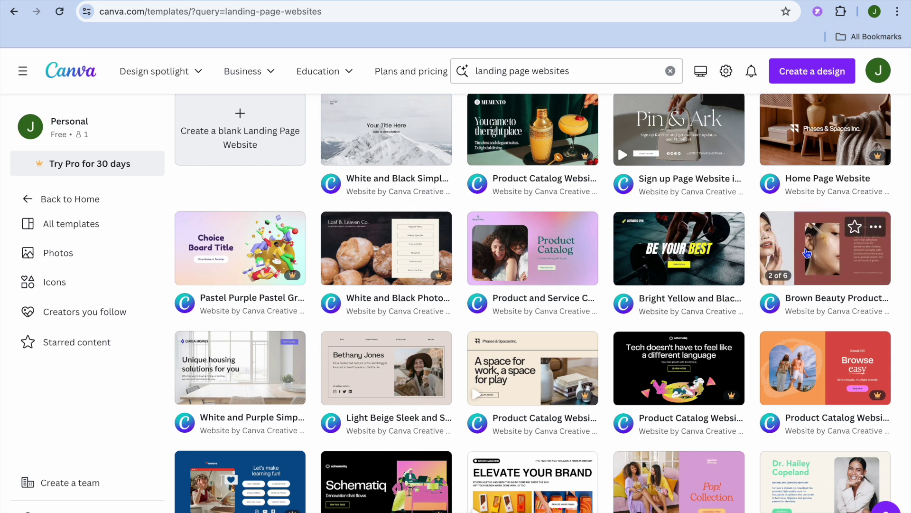
{"action": "scroll", "coordinate": [794, 485], "scroll_direction": "down", "scroll_amount": 1}
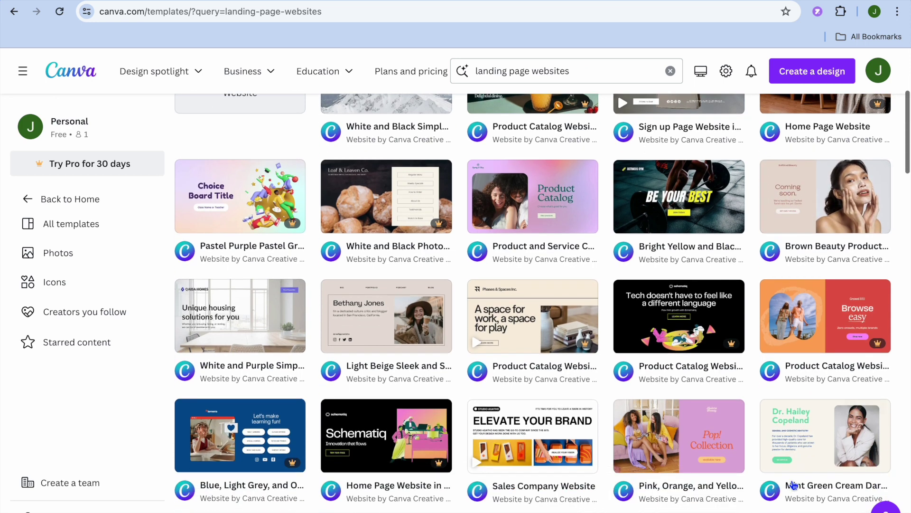
{"action": "left_click", "coordinate": [783, 437]}
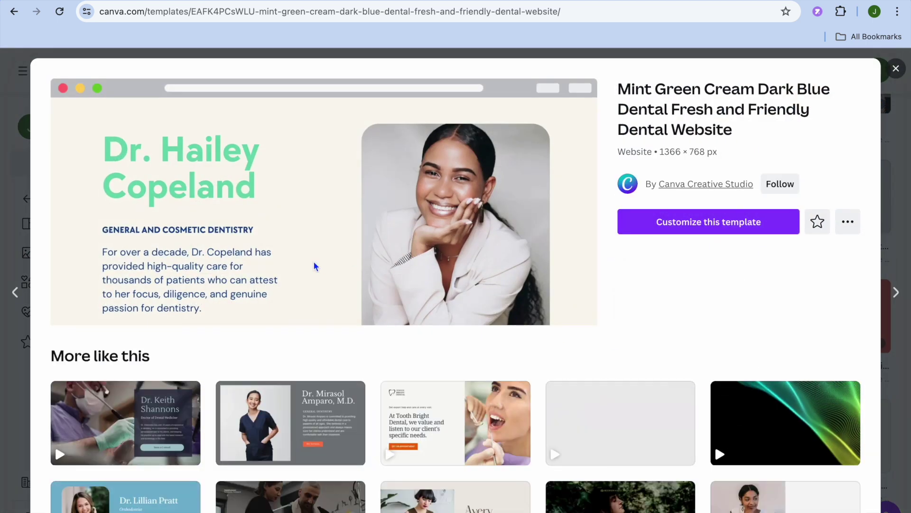
{"action": "left_click", "coordinate": [728, 230]}
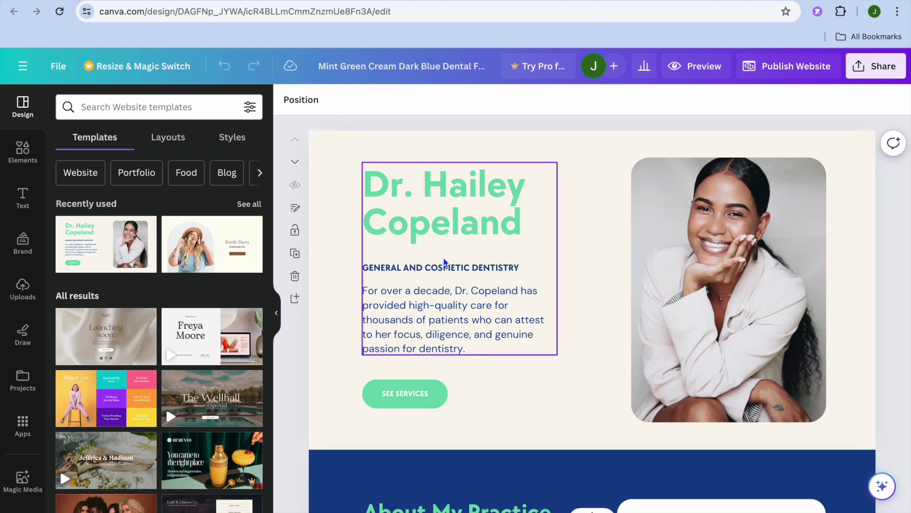
Replace the large hero heading with the site owner's first name in capitals and "TEST" on a second line
{"action": "left_click", "coordinate": [448, 210]}
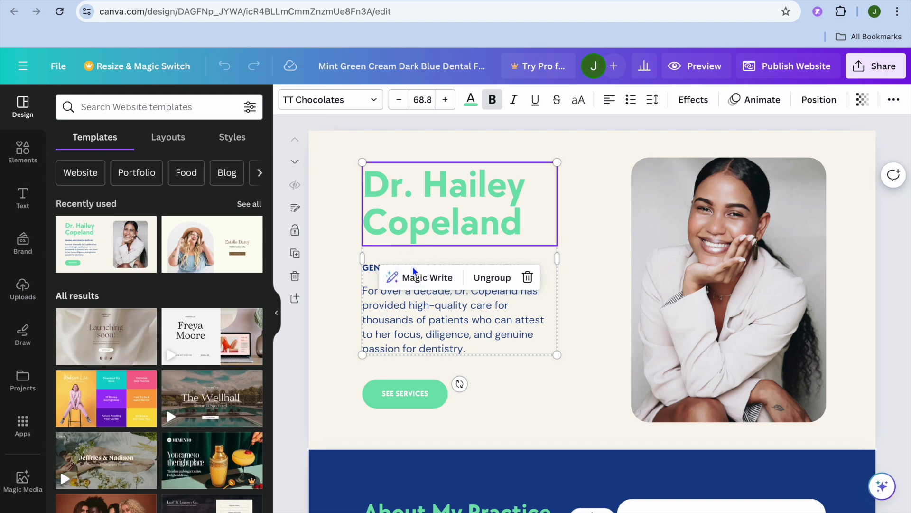
{"action": "double_click", "coordinate": [470, 202]}
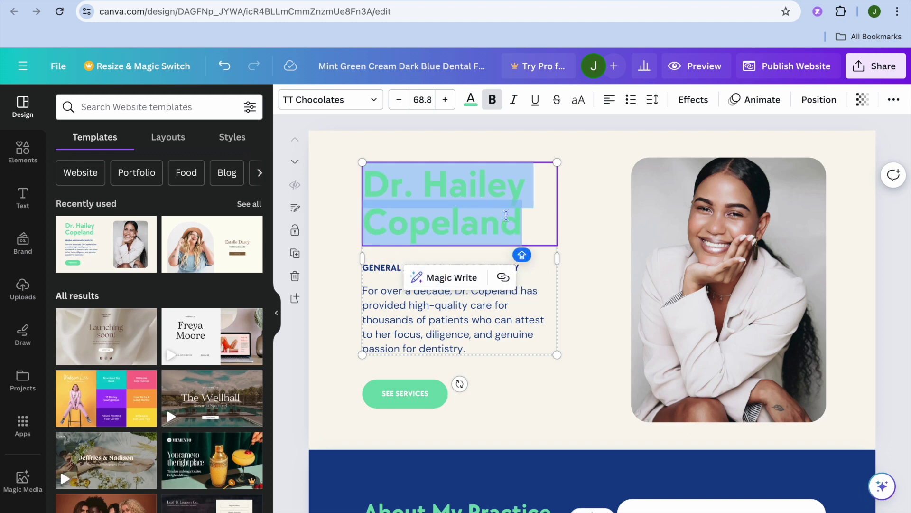
{"action": "type", "text": "JASSON"}
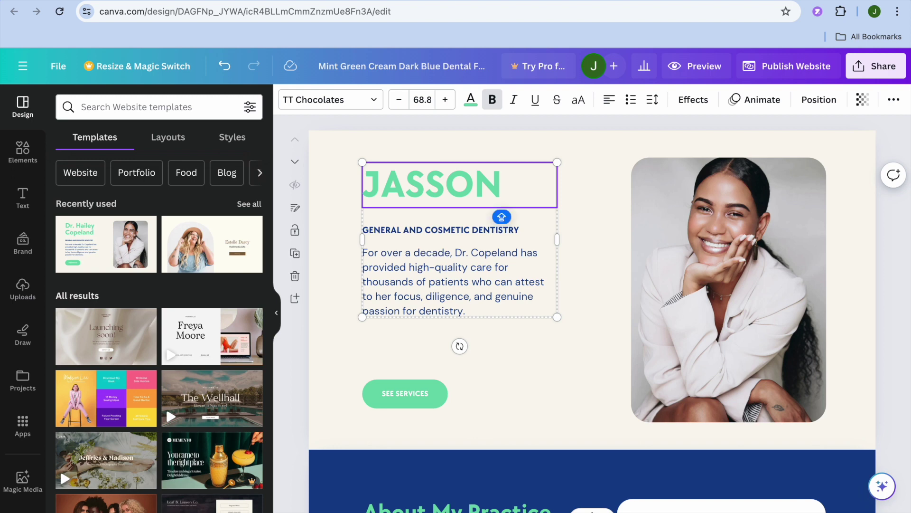
{"action": "key", "text": "Return"}
{"action": "type", "text": "TEST"}
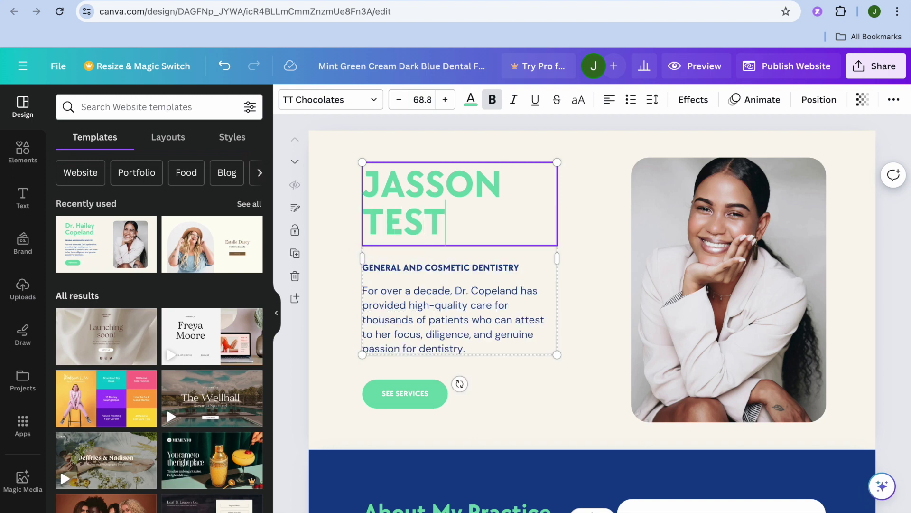
Replace the hero portrait with the uploaded cutout photo of the man with crossed arms in a blue T-shirt
{"action": "left_click", "coordinate": [769, 247]}
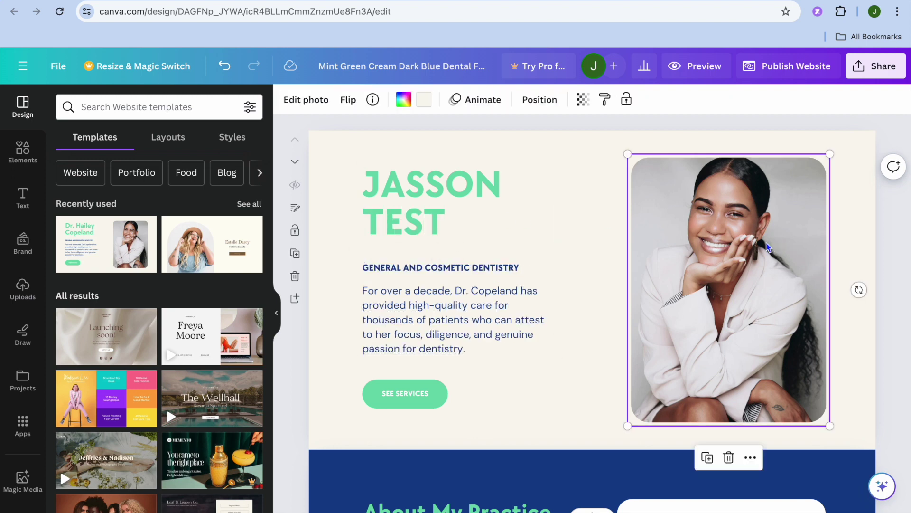
{"action": "left_click", "coordinate": [22, 295]}
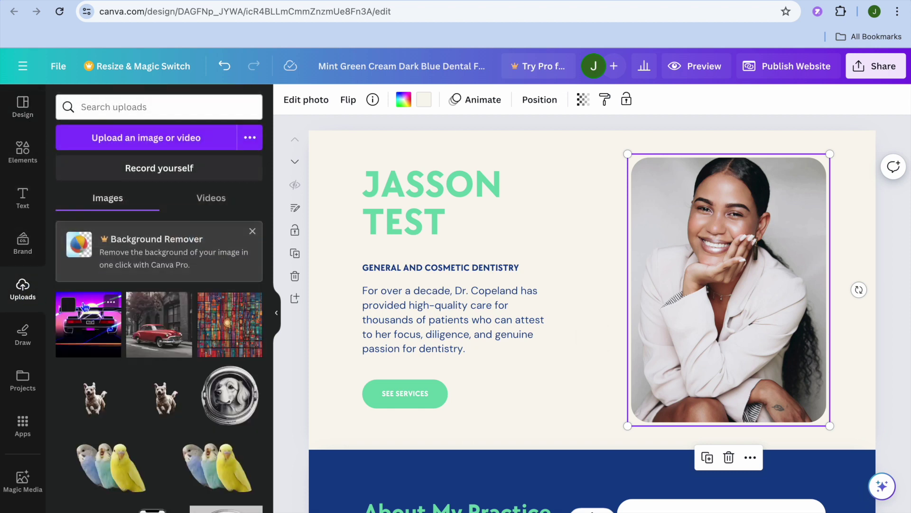
{"action": "scroll", "coordinate": [86, 306], "scroll_direction": "down", "scroll_amount": 5}
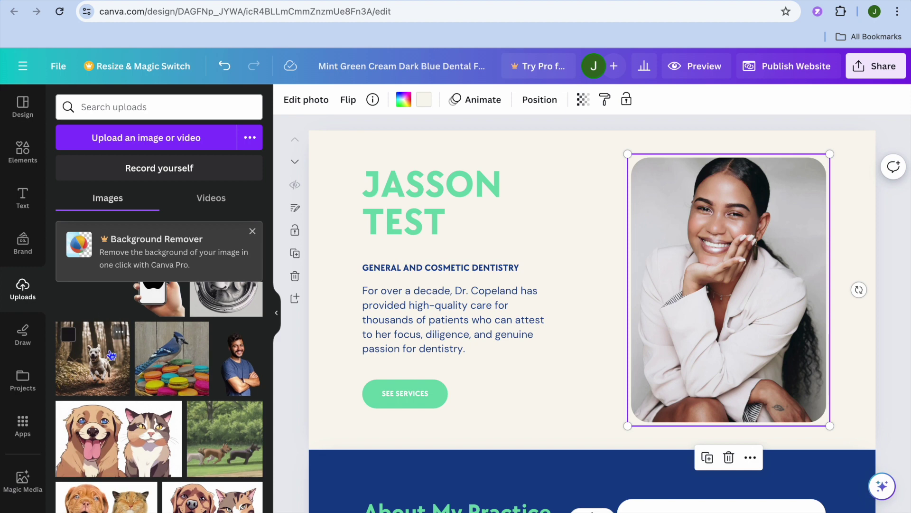
{"action": "left_click_drag", "start_coordinate": [242, 371], "coordinate": [655, 342]}
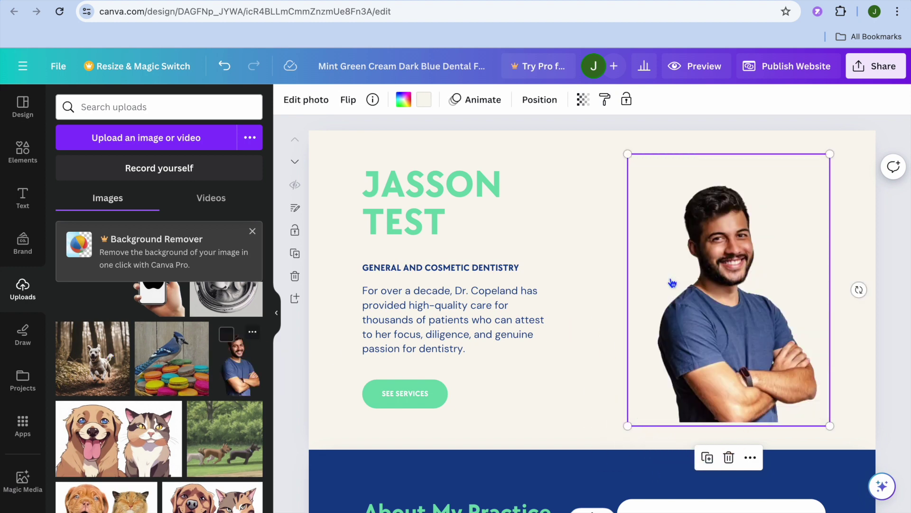
Select the SEE SERVICES label text on the hero's green button and open its link settings
{"action": "scroll", "coordinate": [563, 290], "scroll_direction": "down", "scroll_amount": 4}
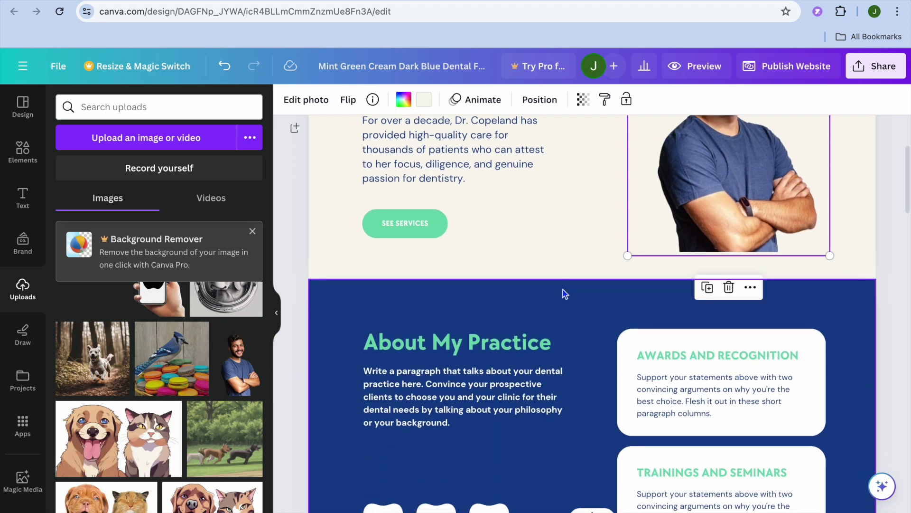
{"action": "scroll", "coordinate": [565, 294], "scroll_direction": "down", "scroll_amount": 6}
{"action": "scroll", "coordinate": [564, 293], "scroll_direction": "up", "scroll_amount": 3}
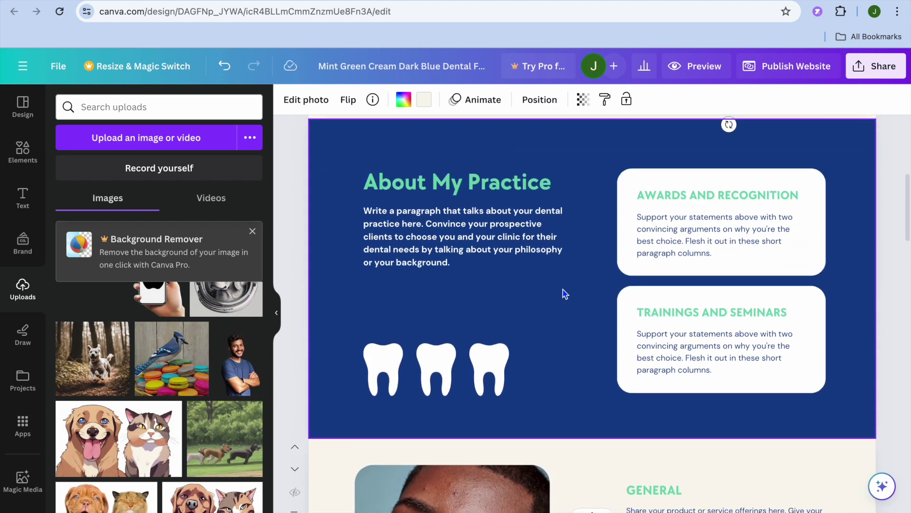
{"action": "scroll", "coordinate": [564, 293], "scroll_direction": "up", "scroll_amount": 5}
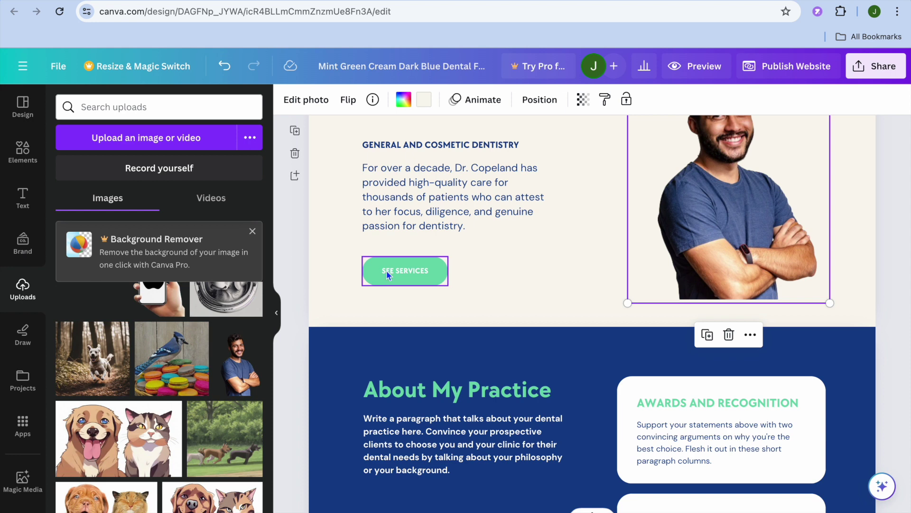
{"action": "left_click", "coordinate": [377, 273]}
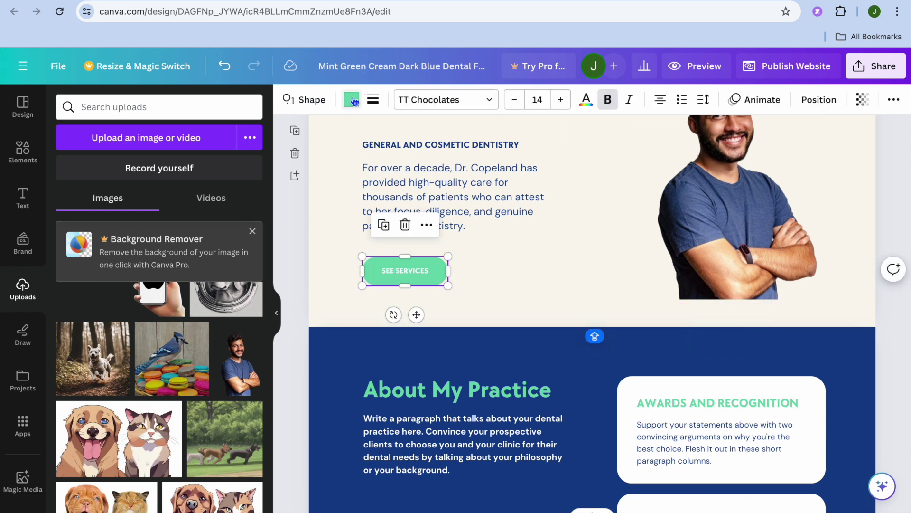
{"action": "left_click", "coordinate": [296, 99]}
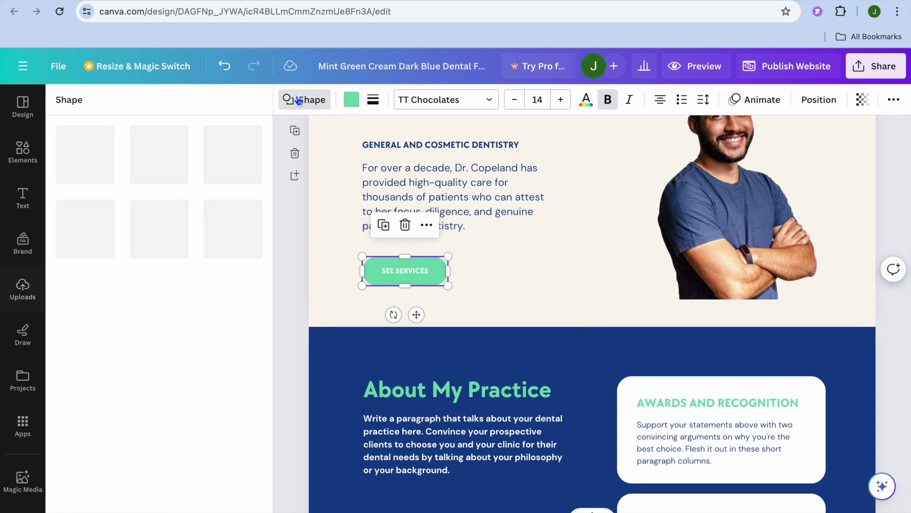
{"action": "left_click", "coordinate": [395, 270]}
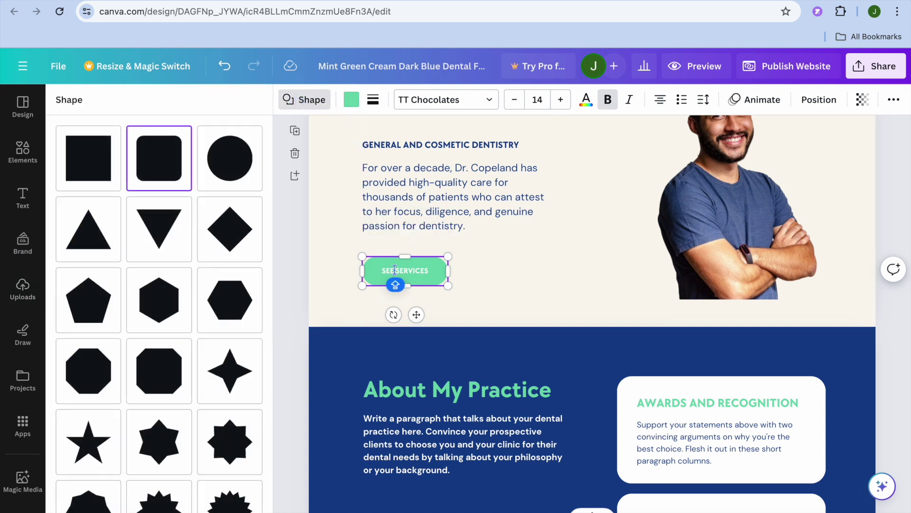
{"action": "left_click", "coordinate": [385, 261]}
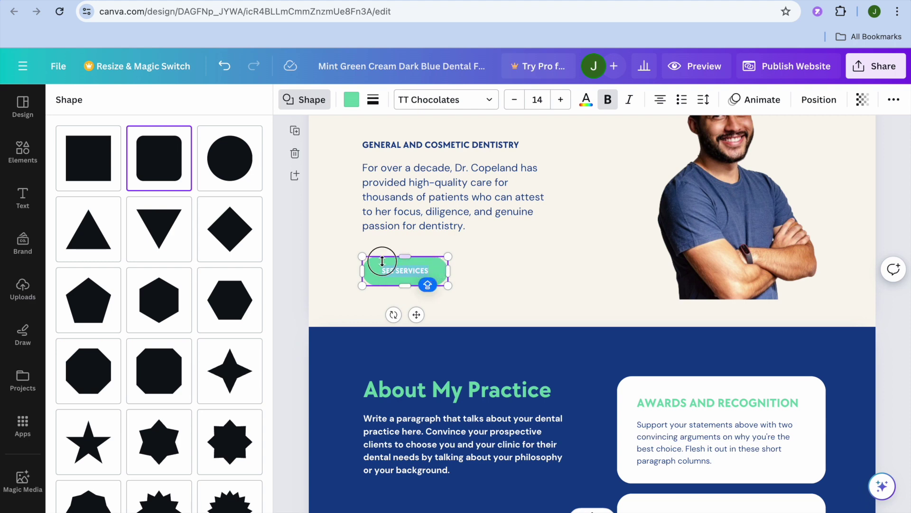
{"action": "triple_click", "coordinate": [379, 261]}
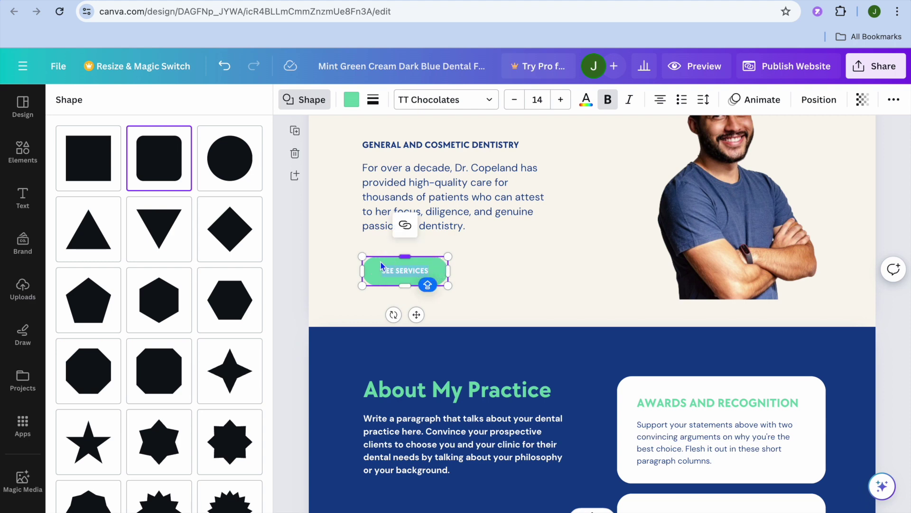
{"action": "left_click", "coordinate": [405, 228]}
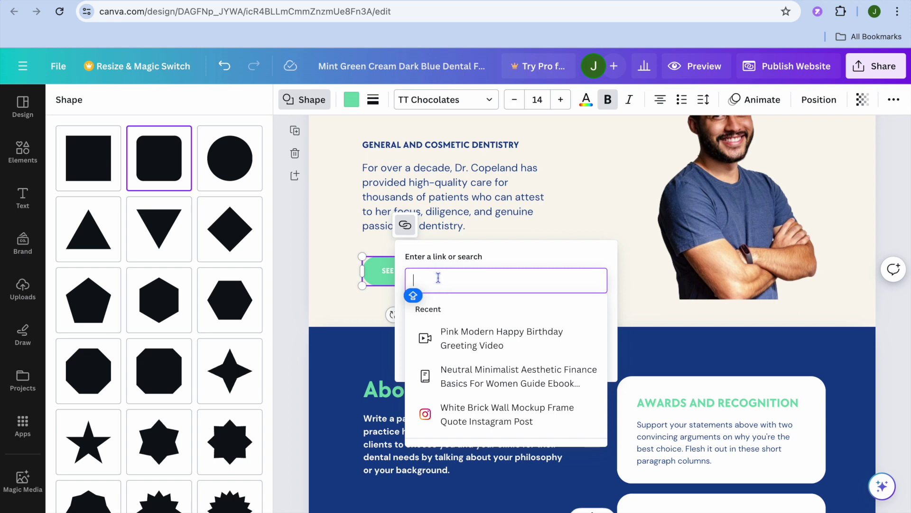
Copy the address espn.com/soccer/ from the open ESPN soccer page and return to the Canva design
{"action": "left_click", "coordinate": [383, 1]}
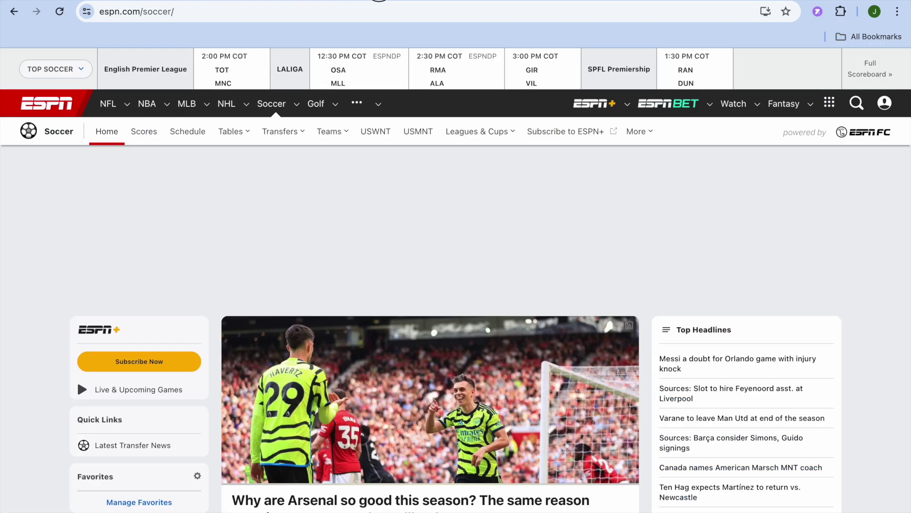
{"action": "left_click", "coordinate": [228, 17]}
{"action": "right_click", "coordinate": [228, 16]}
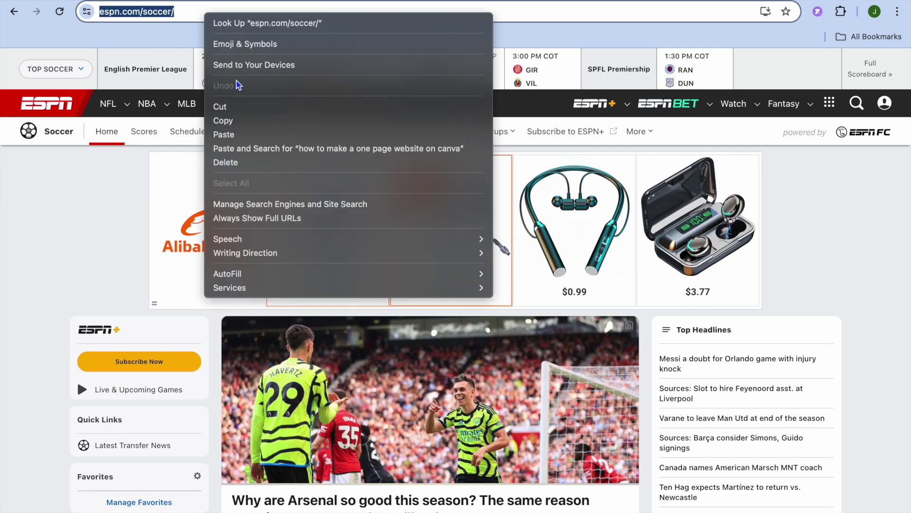
{"action": "left_click", "coordinate": [223, 120]}
{"action": "left_click", "coordinate": [99, 1]}
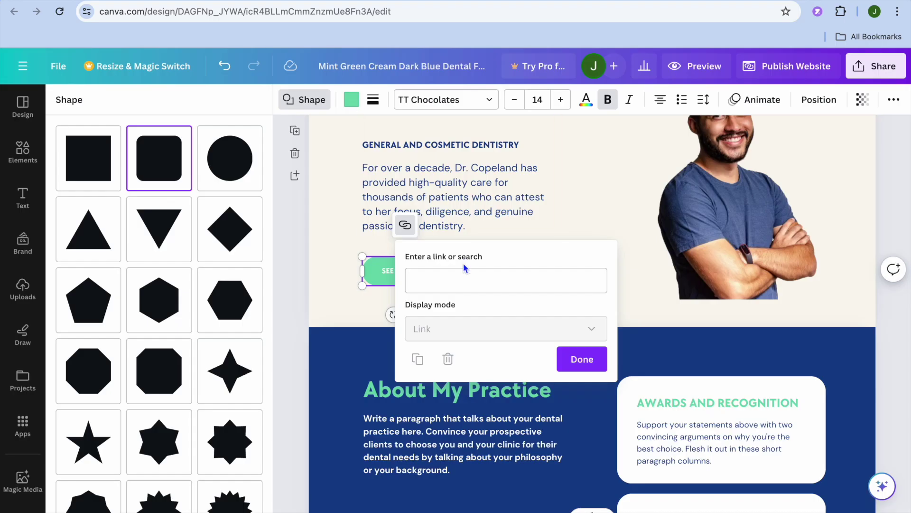
{"action": "right_click", "coordinate": [456, 281]}
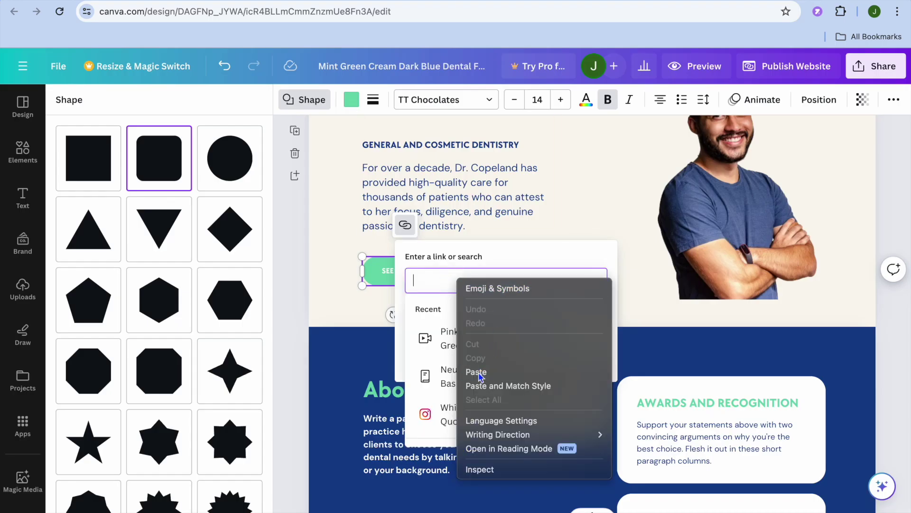
{"action": "left_click", "coordinate": [476, 371]}
{"action": "left_click", "coordinate": [586, 364]}
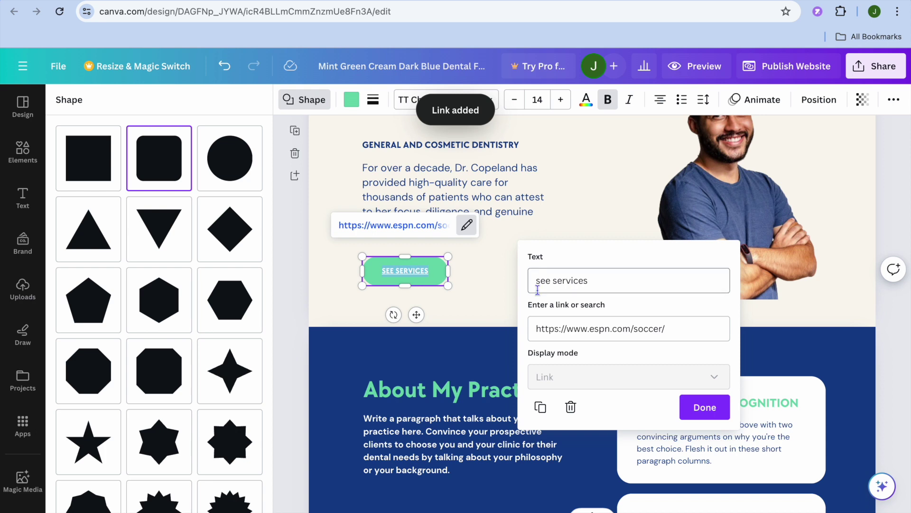
{"action": "left_click", "coordinate": [705, 407]}
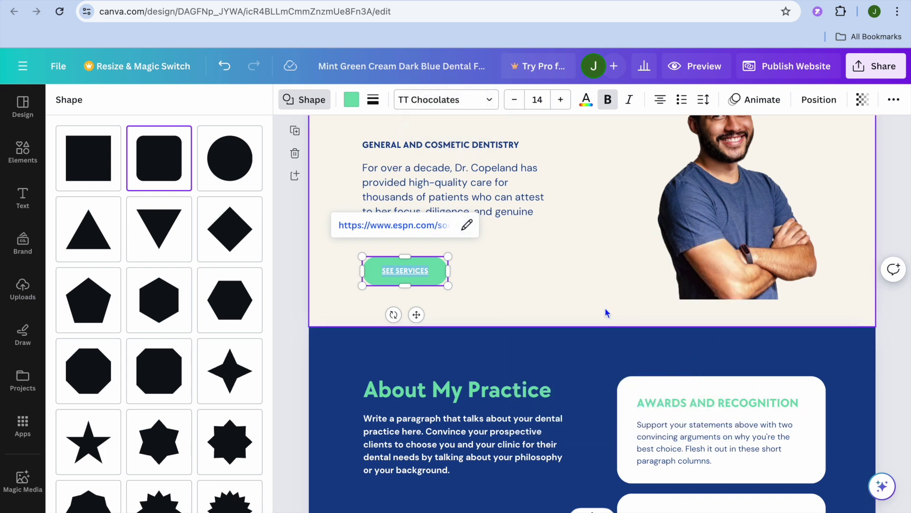
{"action": "scroll", "coordinate": [605, 309], "scroll_direction": "down", "scroll_amount": 6}
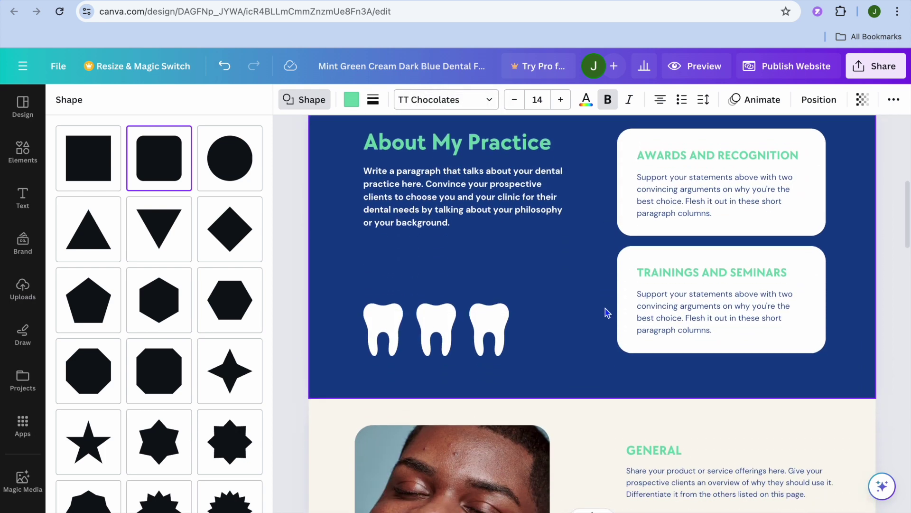
{"action": "scroll", "coordinate": [604, 306], "scroll_direction": "up", "scroll_amount": 6}
{"action": "scroll", "coordinate": [606, 309], "scroll_direction": "up", "scroll_amount": 3}
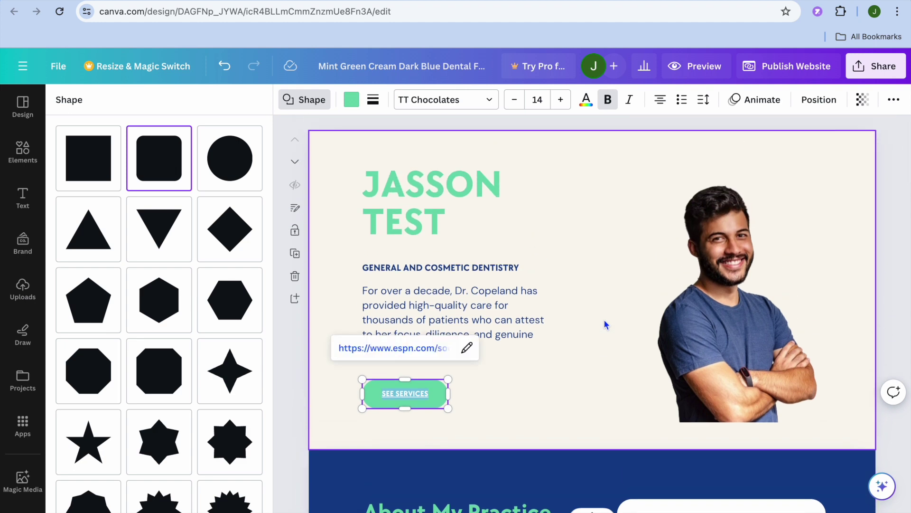
{"action": "scroll", "coordinate": [603, 341], "scroll_direction": "down", "scroll_amount": 4}
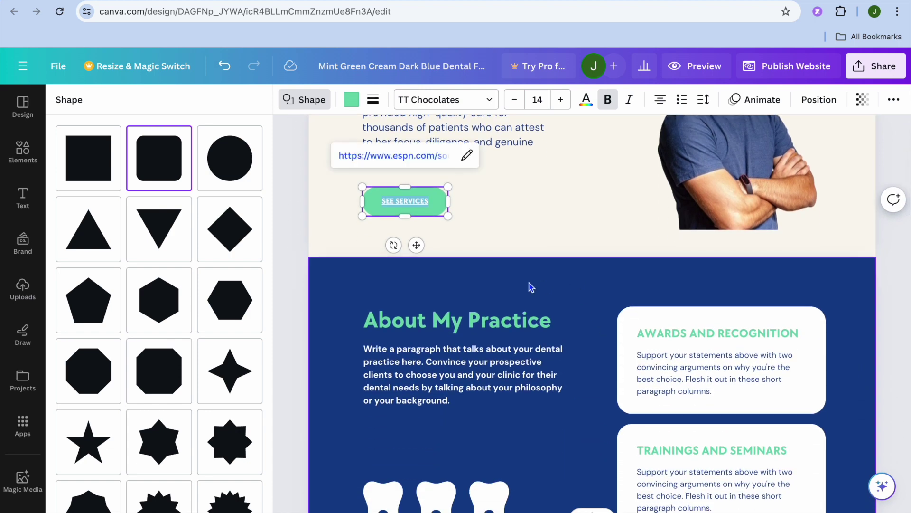
Preview the dental website on desktop, check its About Me, Services, Feedback and Contact navigation links, and close the preview
{"action": "left_click", "coordinate": [693, 68]}
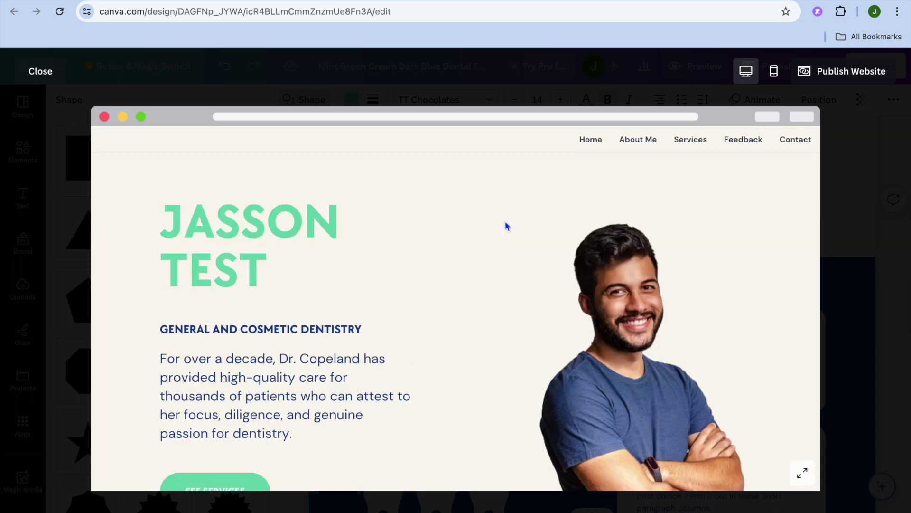
{"action": "scroll", "coordinate": [505, 226], "scroll_direction": "down", "scroll_amount": 10}
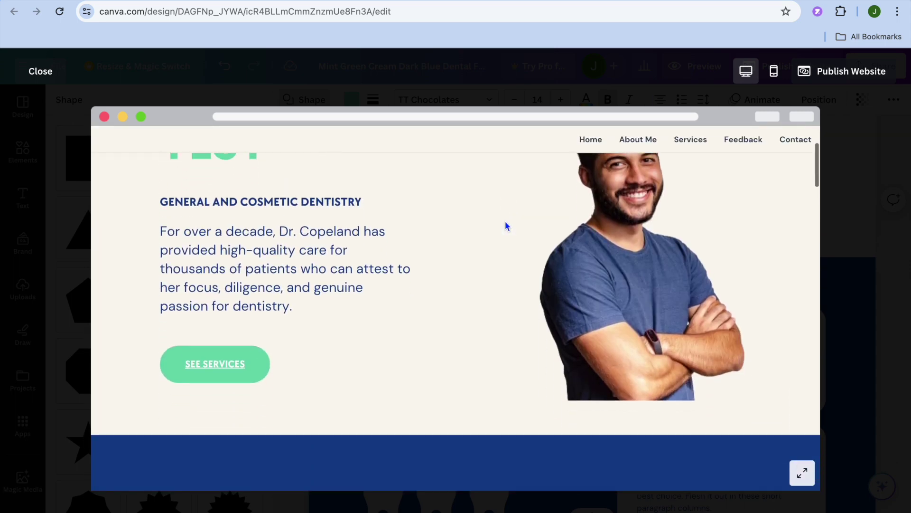
{"action": "scroll", "coordinate": [505, 223], "scroll_direction": "up", "scroll_amount": 10}
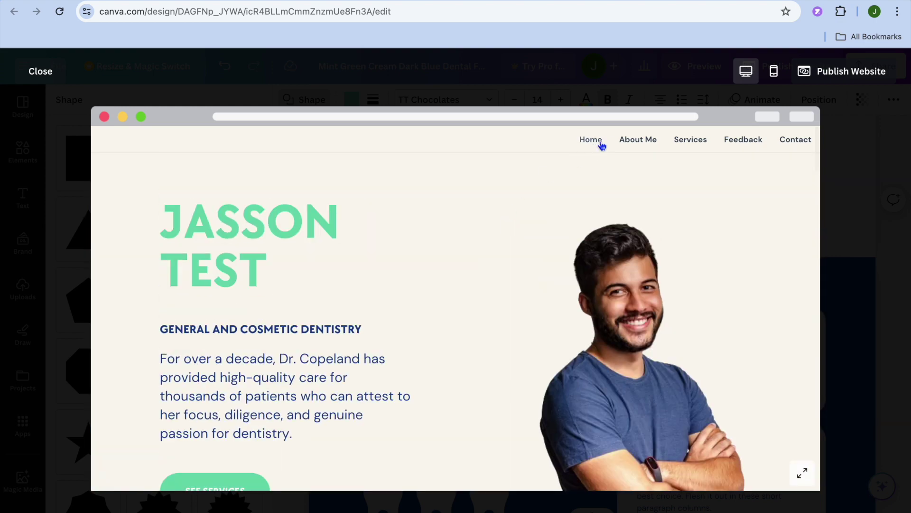
{"action": "left_click", "coordinate": [637, 140]}
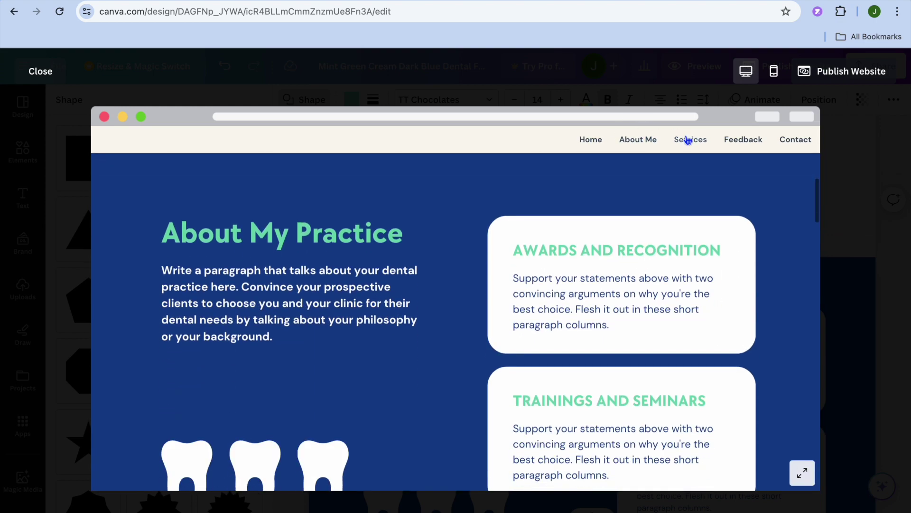
{"action": "left_click", "coordinate": [687, 141]}
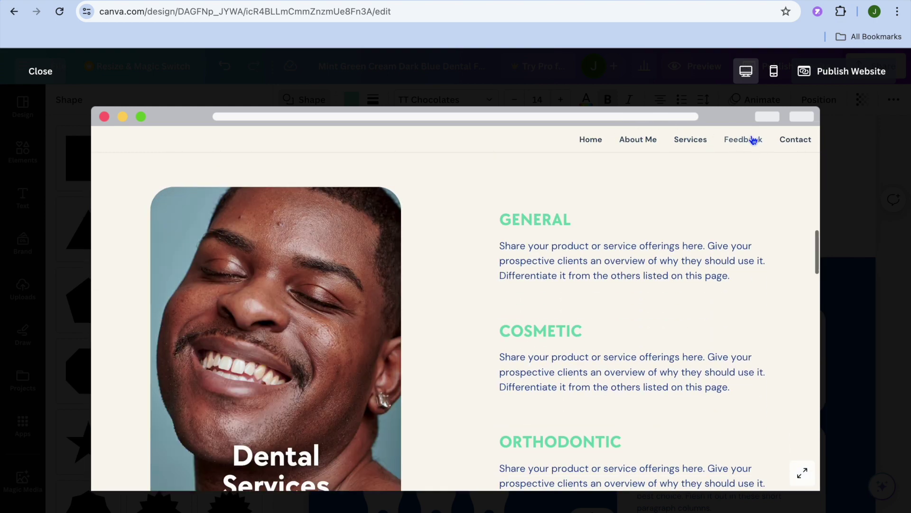
{"action": "left_click", "coordinate": [752, 141]}
{"action": "left_click", "coordinate": [794, 143]}
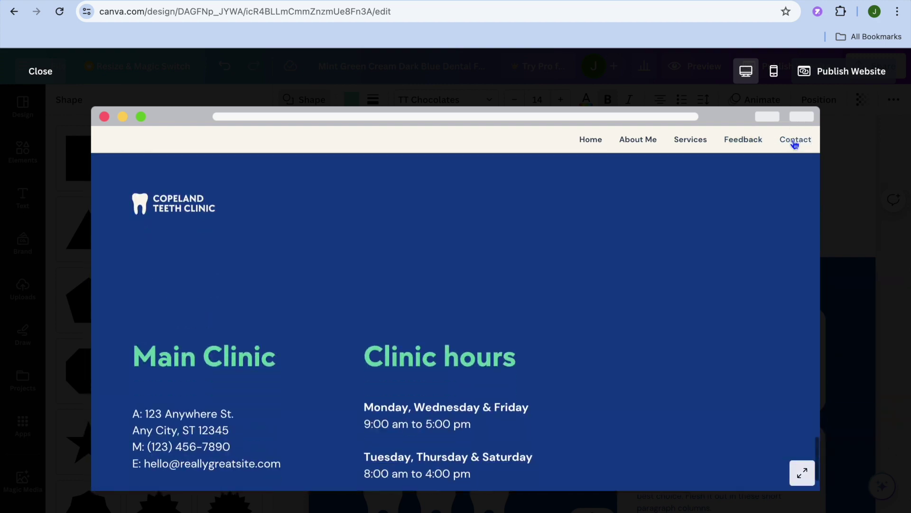
{"action": "scroll", "coordinate": [572, 258], "scroll_direction": "up", "scroll_amount": 5}
{"action": "scroll", "coordinate": [572, 259], "scroll_direction": "up", "scroll_amount": 5}
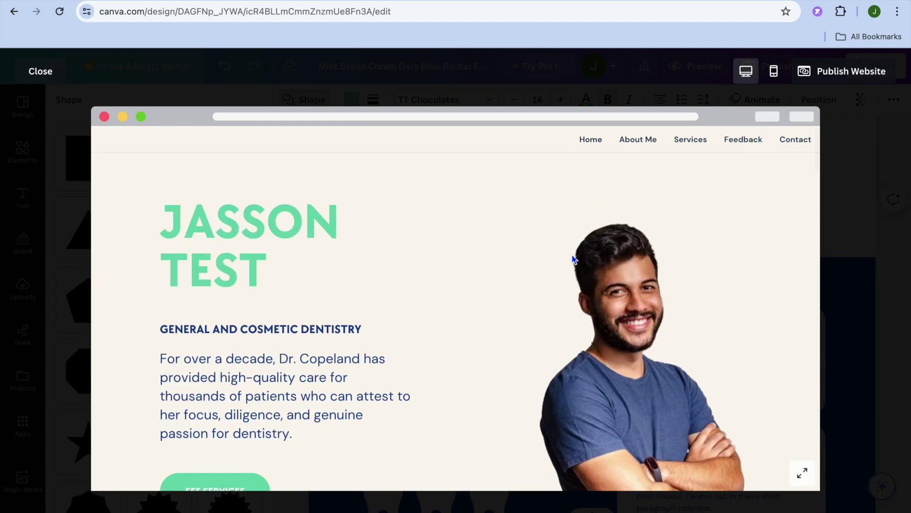
{"action": "left_click", "coordinate": [42, 72]}
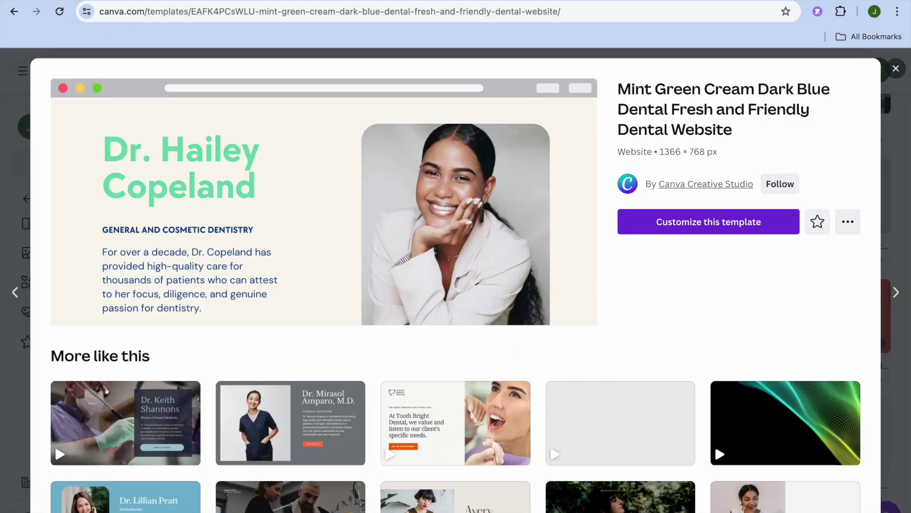
Leave the template details, return to the Canva home page and create a blank design of the Website type
{"action": "left_click", "coordinate": [896, 68]}
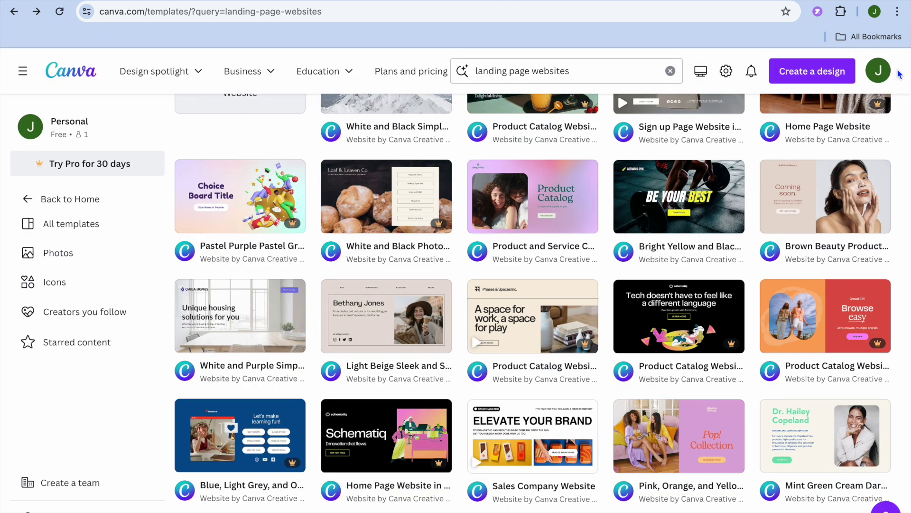
{"action": "scroll", "coordinate": [517, 214], "scroll_direction": "up", "scroll_amount": 5}
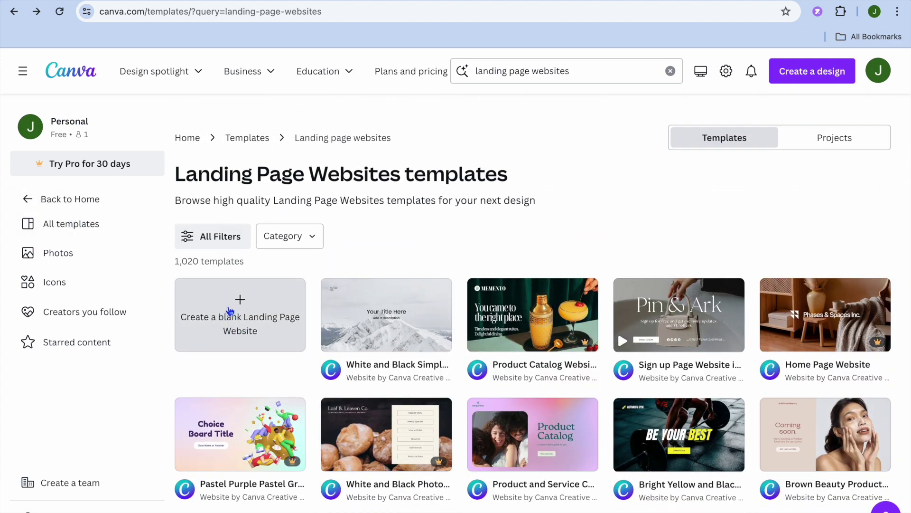
{"action": "left_click", "coordinate": [36, 198]}
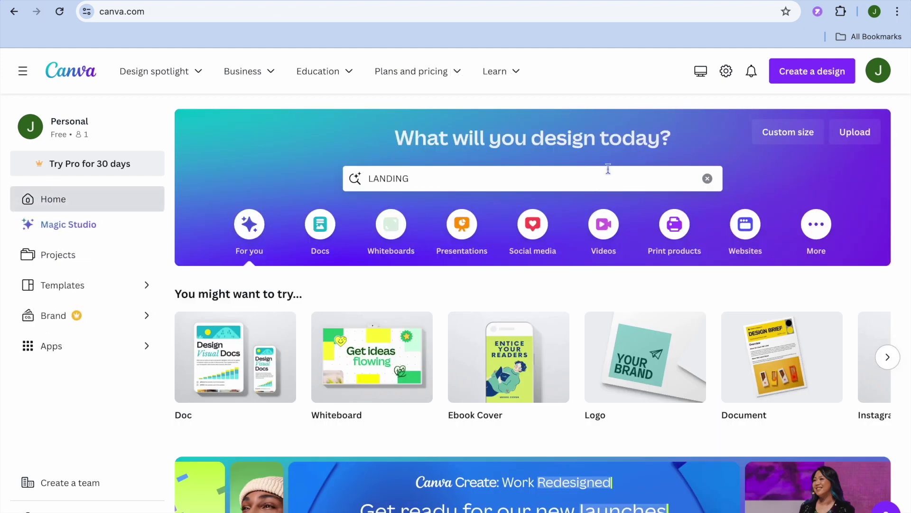
{"action": "left_click", "coordinate": [707, 178]}
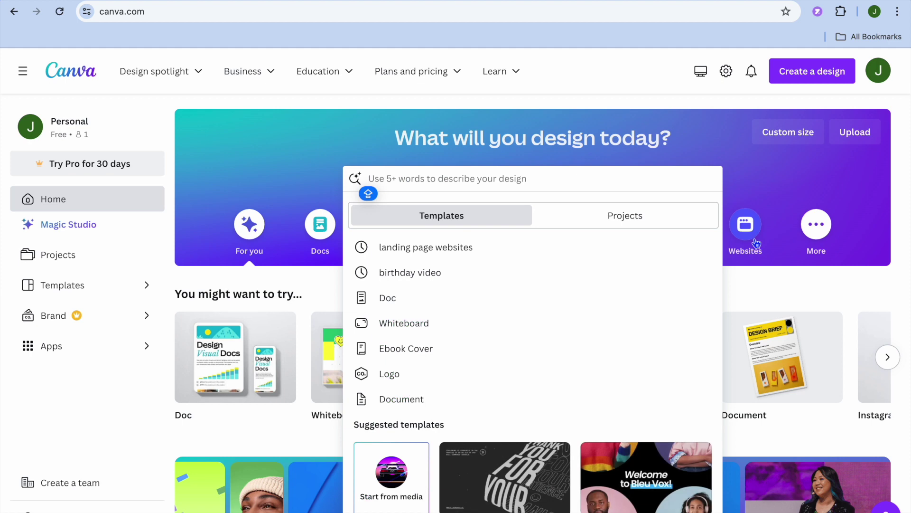
{"action": "left_click", "coordinate": [752, 240]}
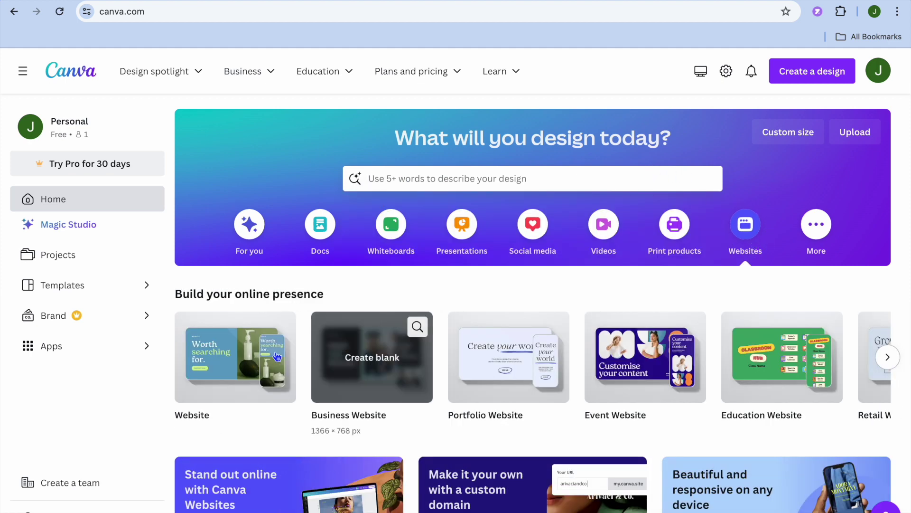
{"action": "left_click", "coordinate": [233, 359]}
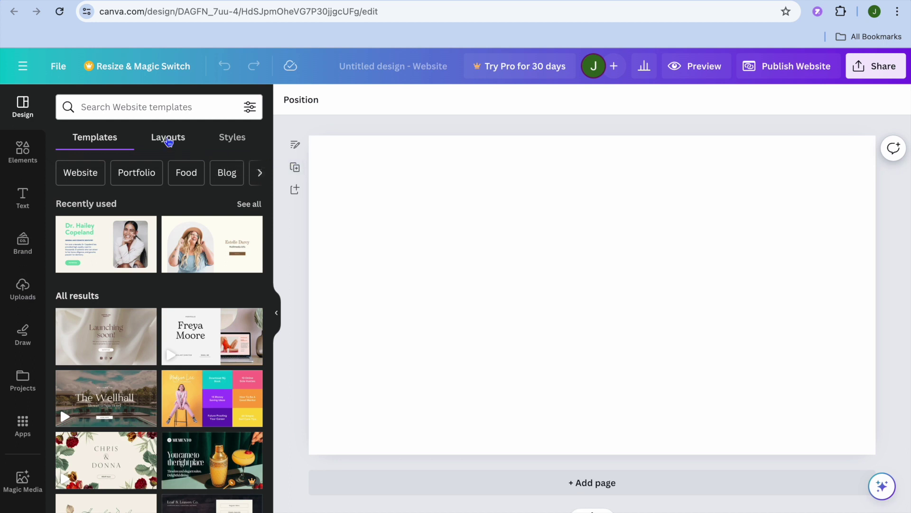
Apply the website layout with a phone mockup beside a title, two-line quote and call-to-action button to the blank page
{"action": "left_click", "coordinate": [169, 142]}
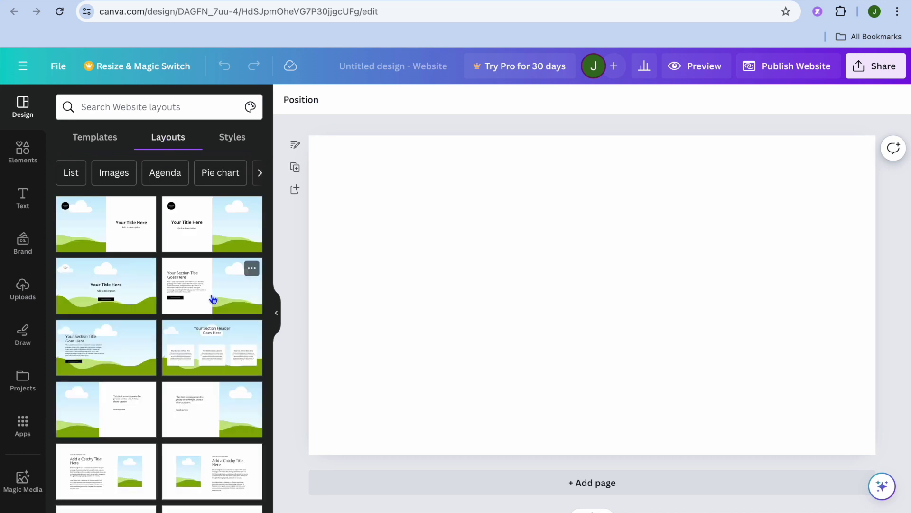
{"action": "scroll", "coordinate": [213, 299], "scroll_direction": "down", "scroll_amount": 3}
{"action": "scroll", "coordinate": [214, 299], "scroll_direction": "down", "scroll_amount": 8}
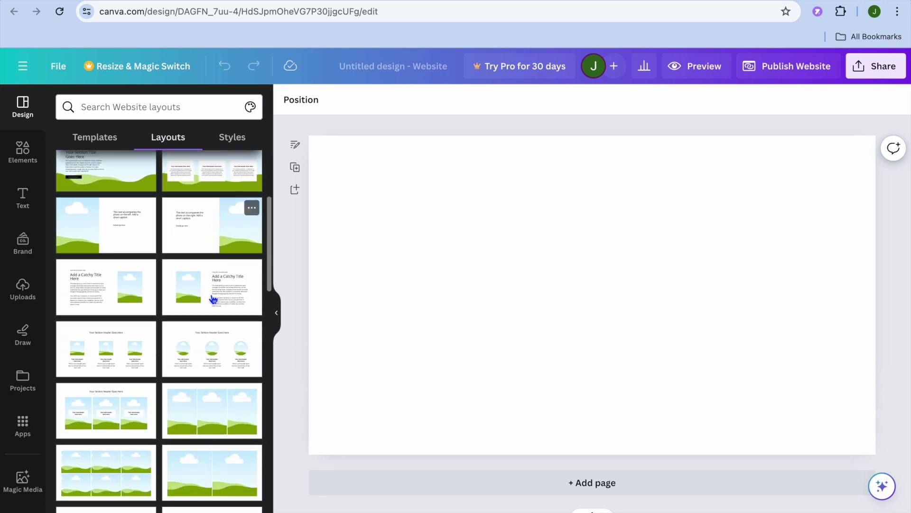
{"action": "scroll", "coordinate": [212, 297], "scroll_direction": "down", "scroll_amount": 6}
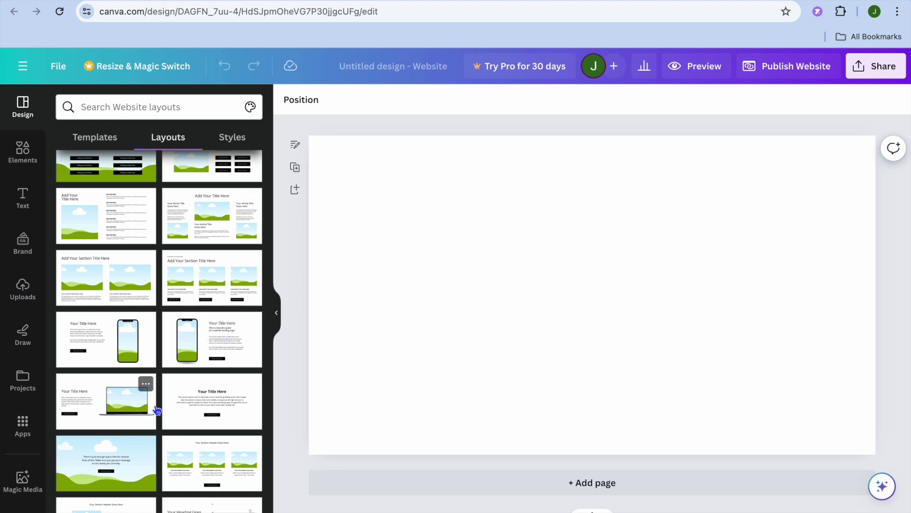
{"action": "left_click", "coordinate": [199, 343]}
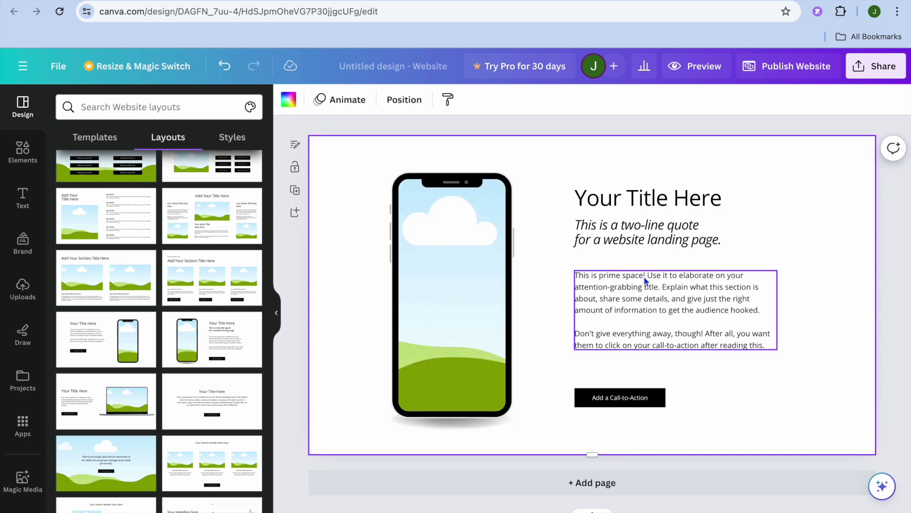
Replace the placeholder title beside the phone mockup with HOW TO USE IPHONE
{"action": "left_click", "coordinate": [662, 199]}
{"action": "left_click", "coordinate": [728, 198]}
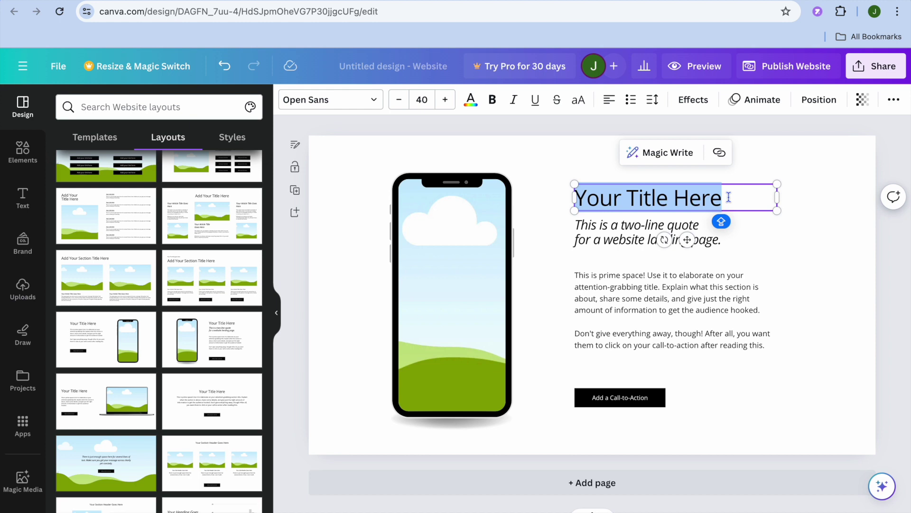
{"action": "type", "text": "HOW "}
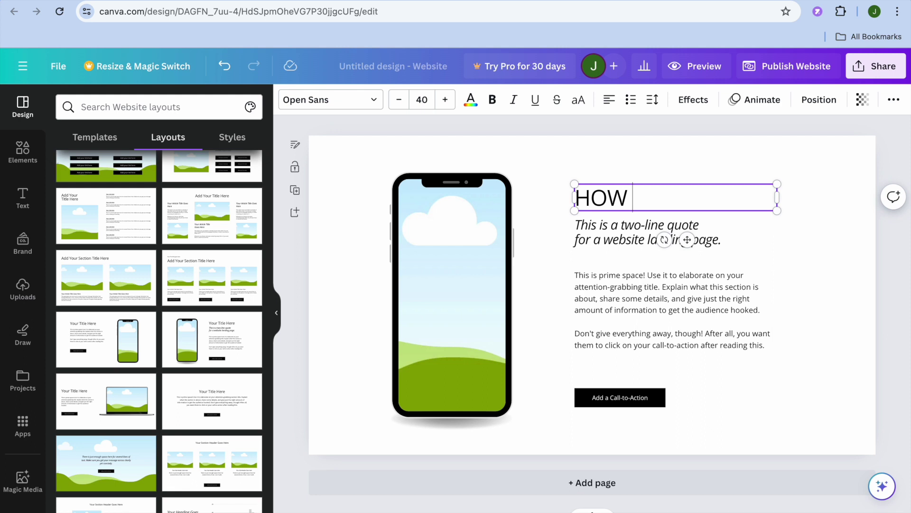
{"action": "type", "text": "TO US"}
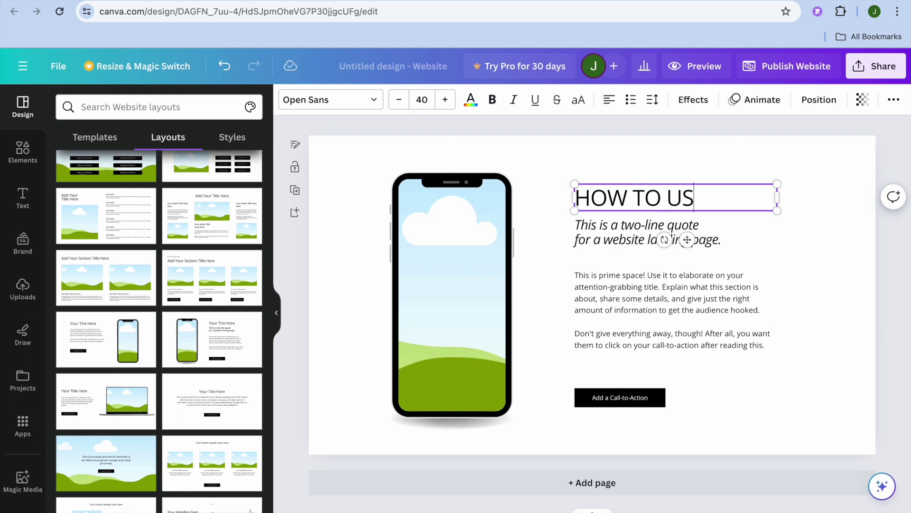
{"action": "type", "text": "E IPHONE"}
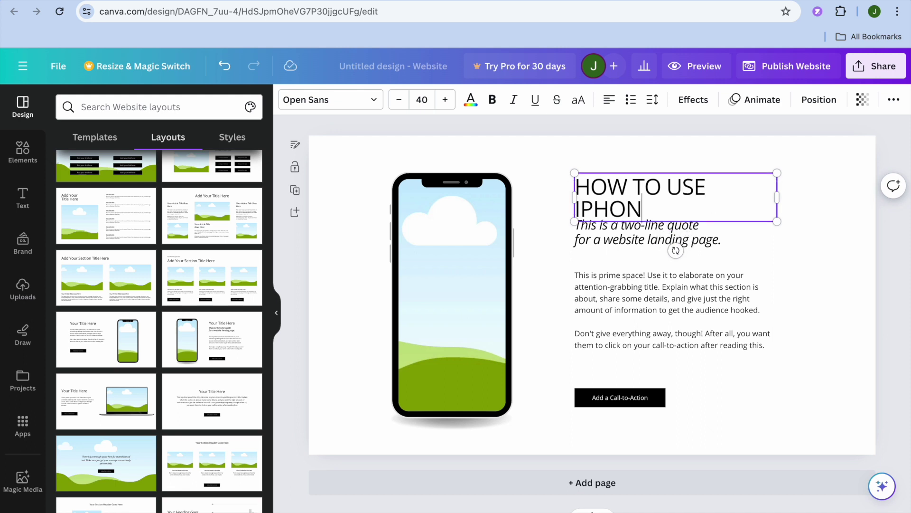
Change the black call-to-action button's label to CLICK HERE
{"action": "left_click", "coordinate": [719, 242]}
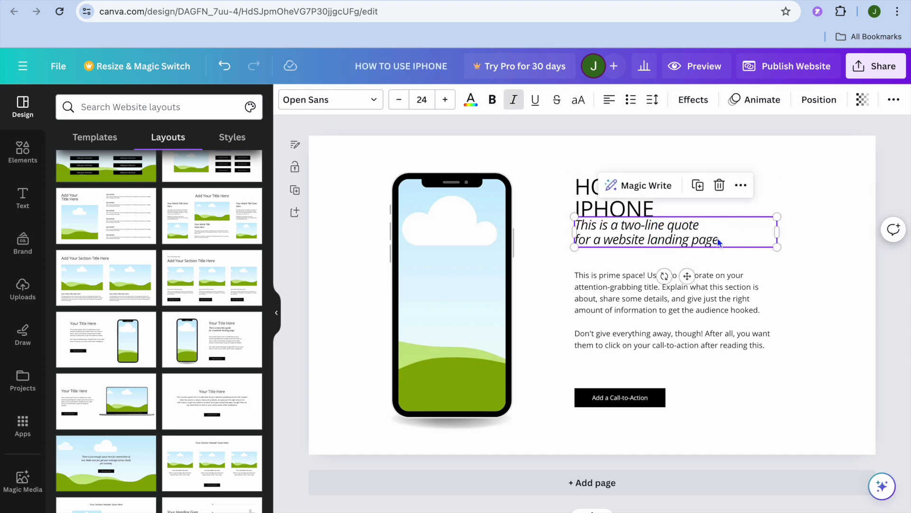
{"action": "left_click", "coordinate": [648, 316]}
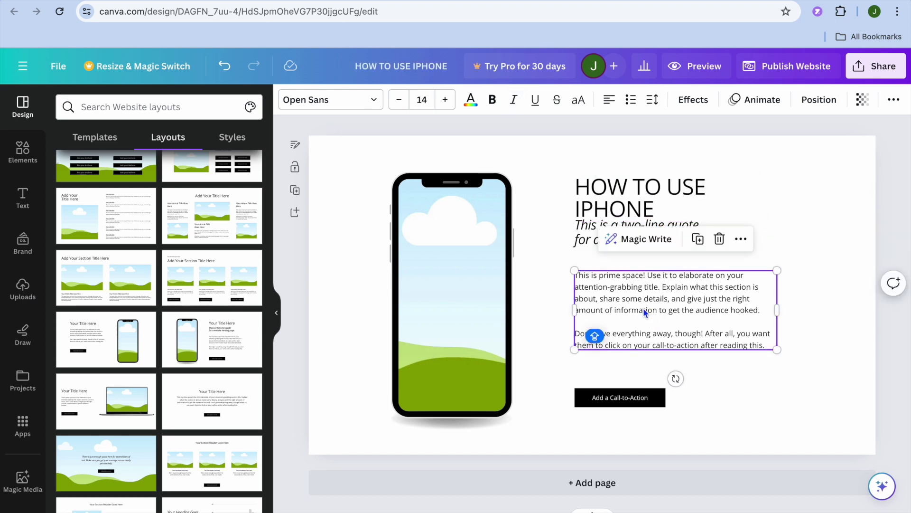
{"action": "left_click", "coordinate": [617, 397]}
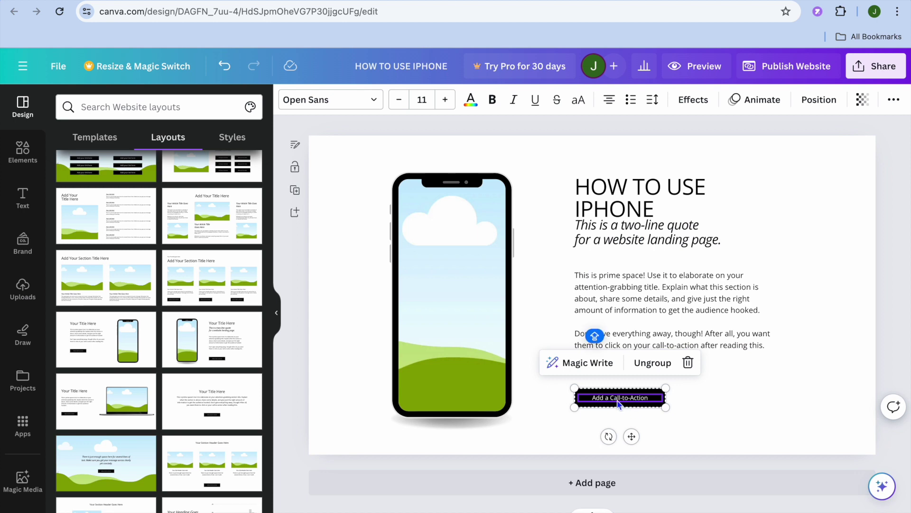
{"action": "left_click", "coordinate": [617, 400]}
{"action": "left_click_drag", "start_coordinate": [645, 399], "coordinate": [589, 401]}
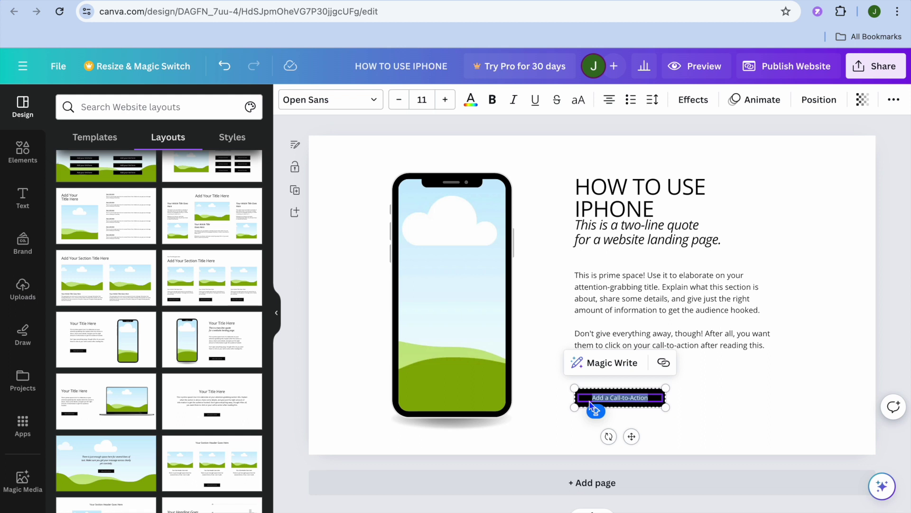
{"action": "type", "text": "CLICK HERE"}
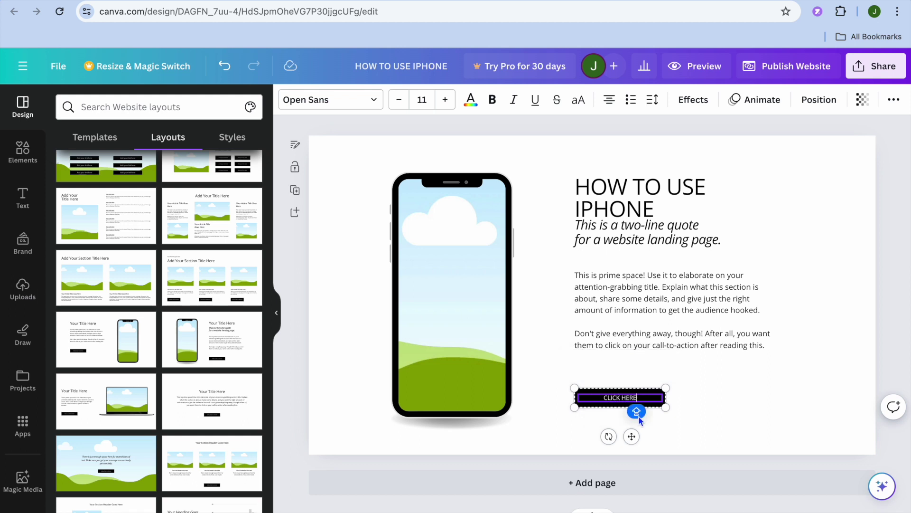
{"action": "left_click_drag", "start_coordinate": [638, 398], "coordinate": [601, 397]}
{"action": "left_click", "coordinate": [662, 363]}
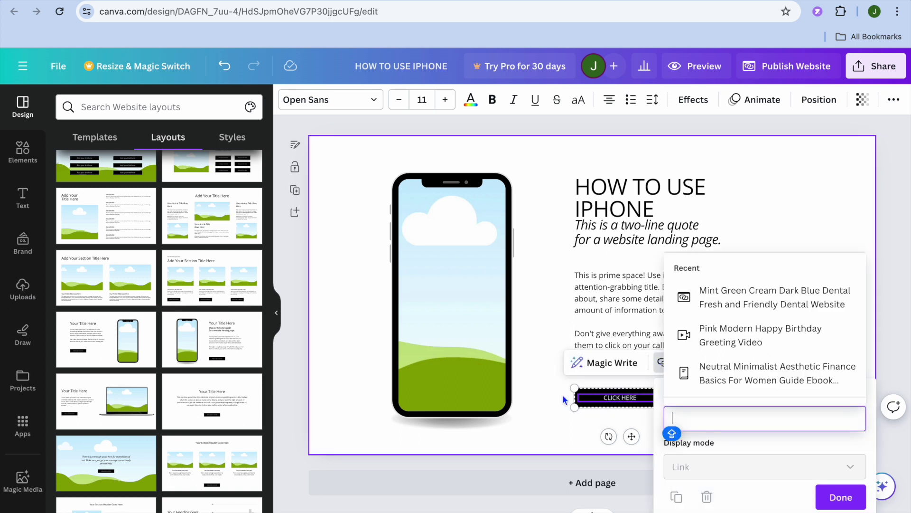
{"action": "left_click", "coordinate": [533, 421]}
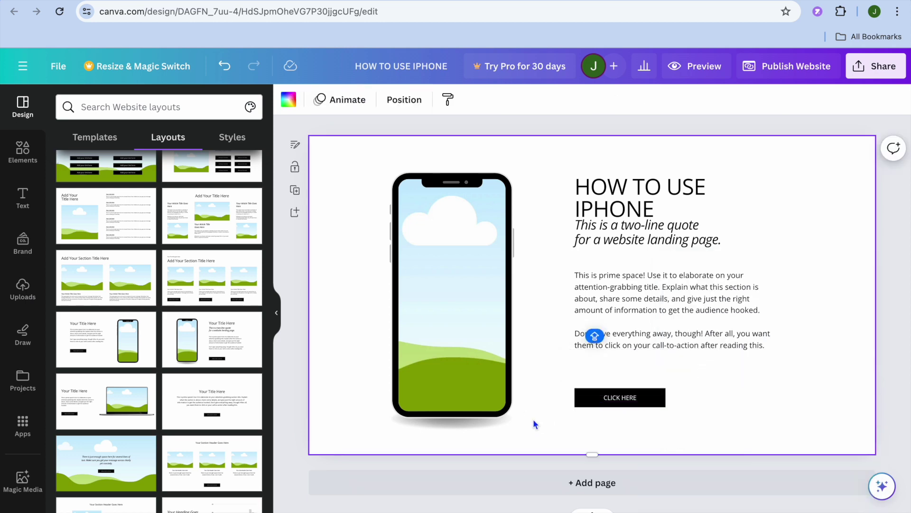
Fill the phone mockup's screen with the uploaded multicolored mosaic-style image
{"action": "left_click", "coordinate": [457, 306]}
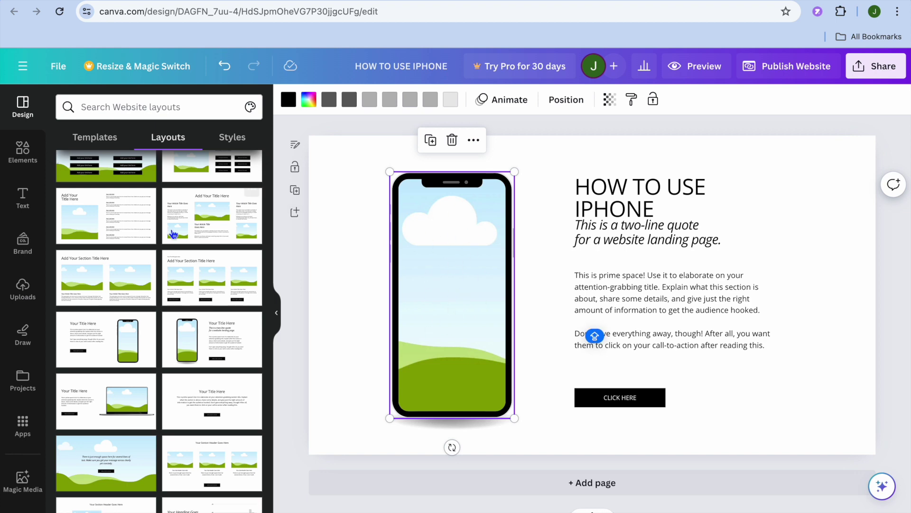
{"action": "left_click", "coordinate": [23, 288]}
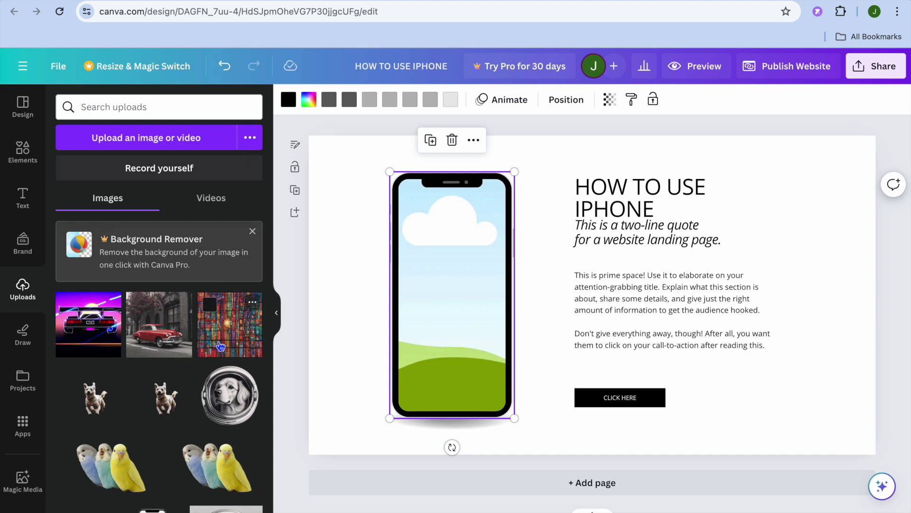
{"action": "left_click_drag", "start_coordinate": [220, 345], "coordinate": [414, 287]}
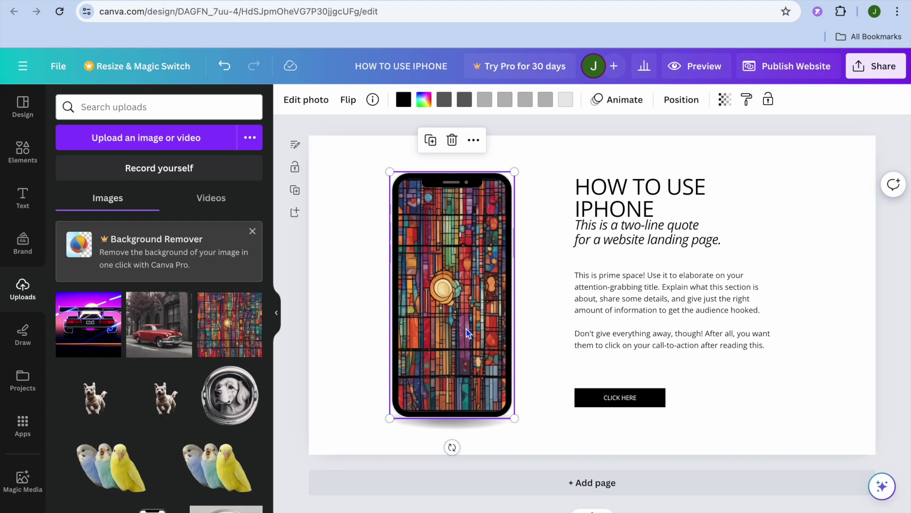
Change the landing page's background to the light gray default solid color
{"action": "left_click", "coordinate": [346, 215]}
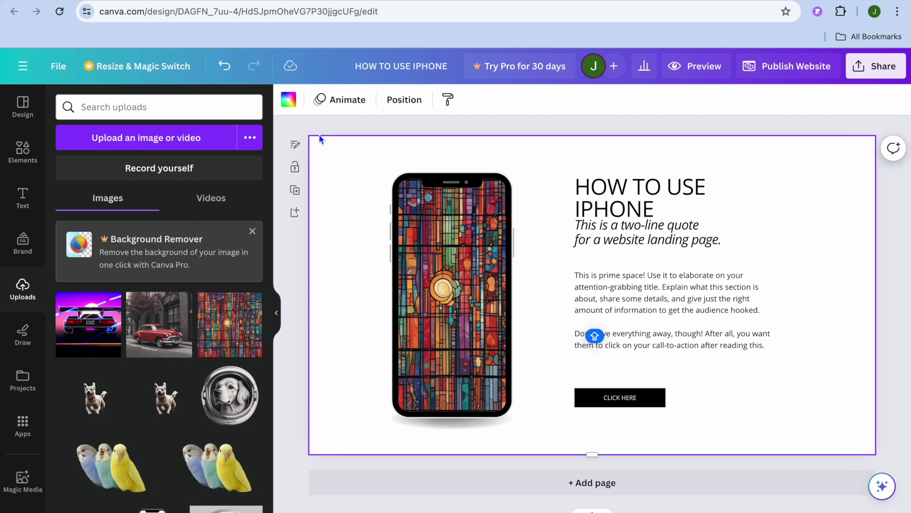
{"action": "left_click", "coordinate": [288, 101]}
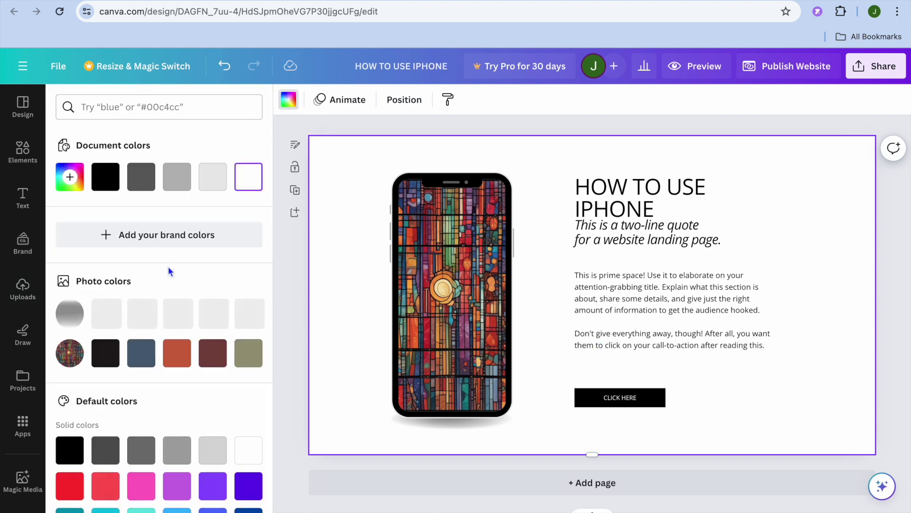
{"action": "scroll", "coordinate": [169, 271], "scroll_direction": "down", "scroll_amount": 1}
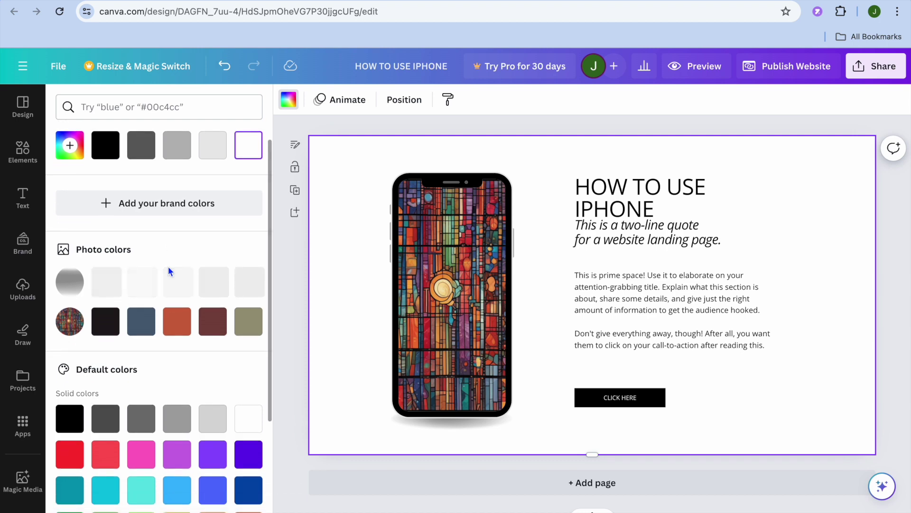
{"action": "scroll", "coordinate": [202, 266], "scroll_direction": "down", "scroll_amount": 5}
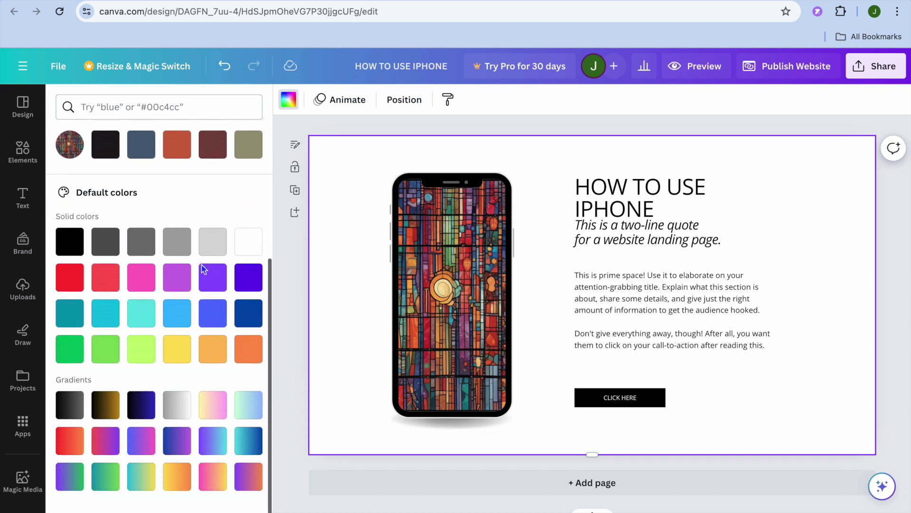
{"action": "left_click", "coordinate": [213, 246]}
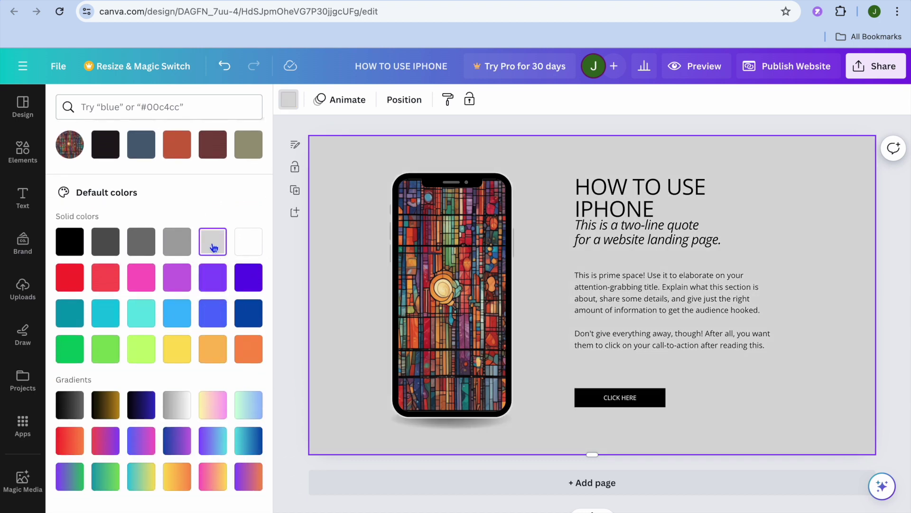
{"action": "left_click", "coordinate": [339, 287]}
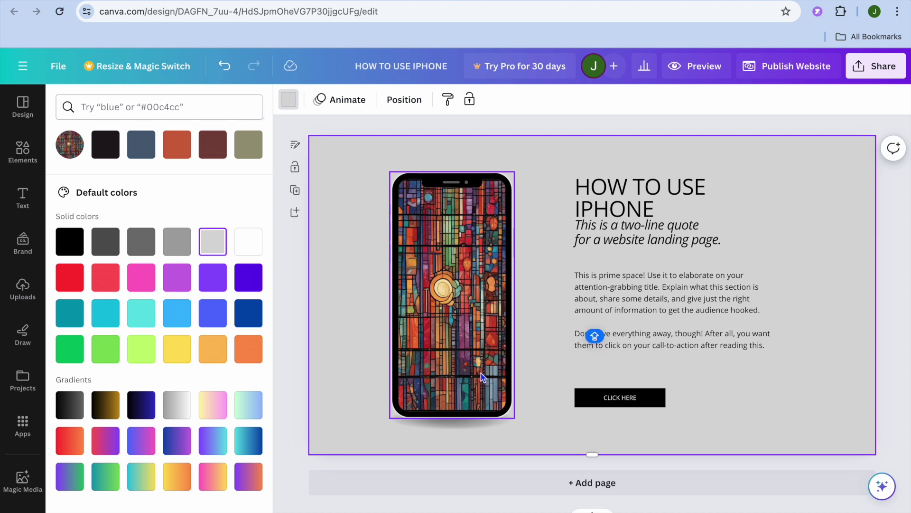
{"action": "left_click", "coordinate": [459, 484]}
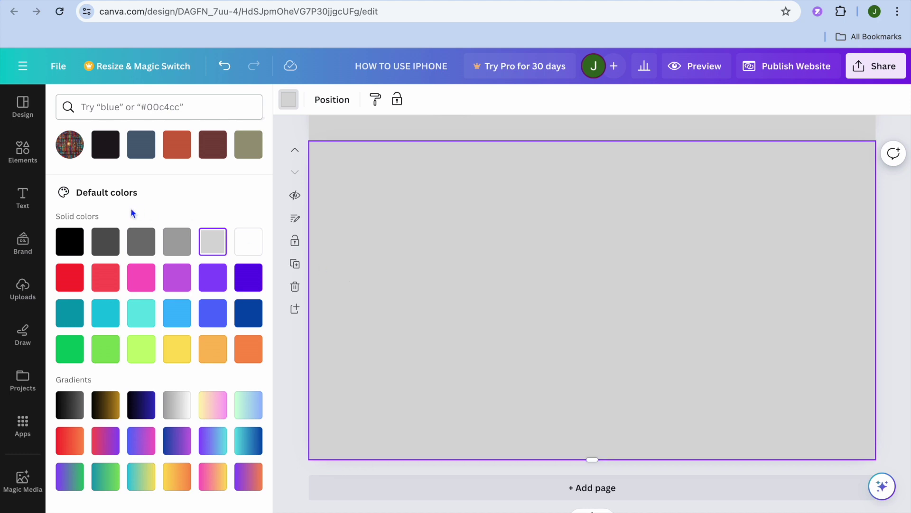
{"action": "left_click", "coordinate": [24, 109]}
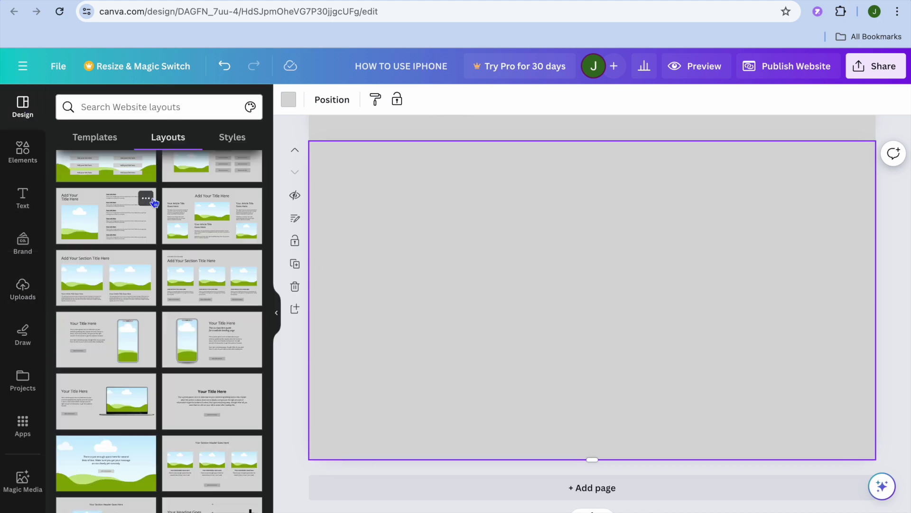
{"action": "scroll", "coordinate": [154, 203], "scroll_direction": "up", "scroll_amount": 2}
{"action": "scroll", "coordinate": [155, 203], "scroll_direction": "up", "scroll_amount": 10}
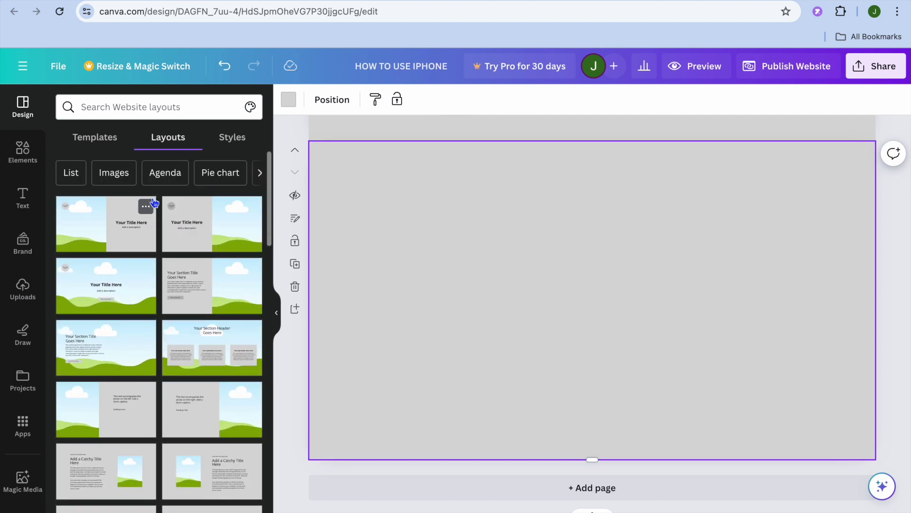
{"action": "scroll", "coordinate": [154, 203], "scroll_direction": "down", "scroll_amount": 5}
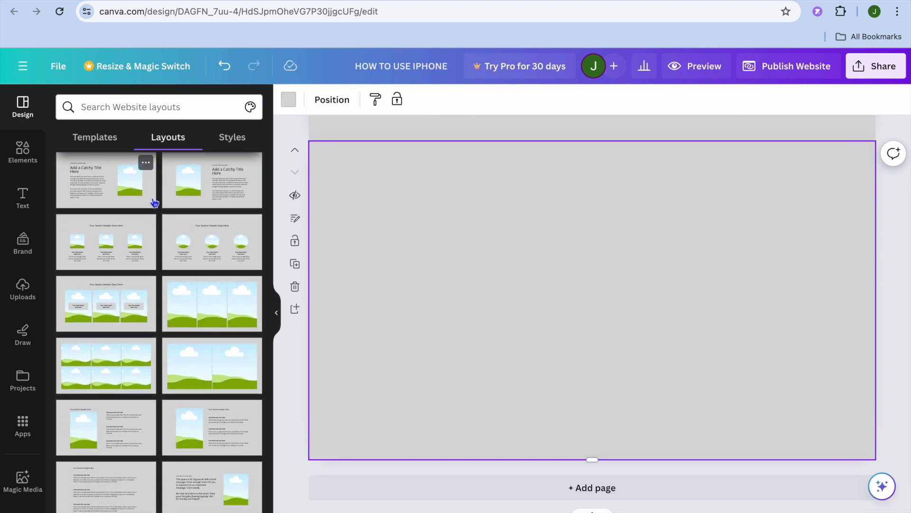
{"action": "left_click", "coordinate": [295, 287]}
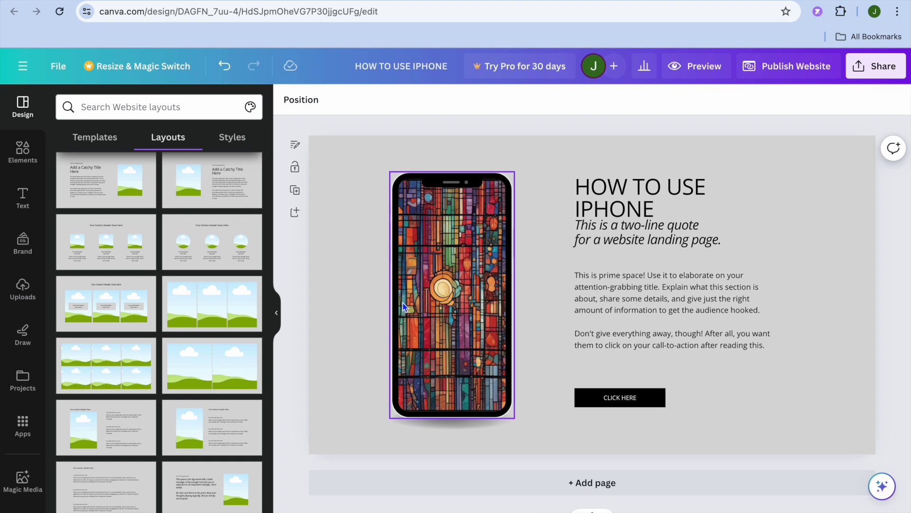
Preview the landing page in desktop view, expand the preview to full width, and look through the whole page
{"action": "left_click", "coordinate": [693, 75]}
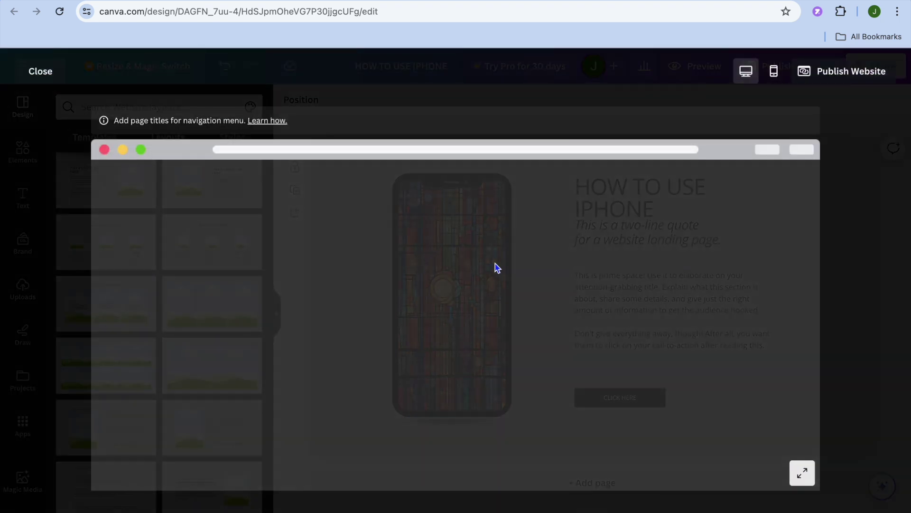
{"action": "scroll", "coordinate": [496, 269], "scroll_direction": "down", "scroll_amount": 2}
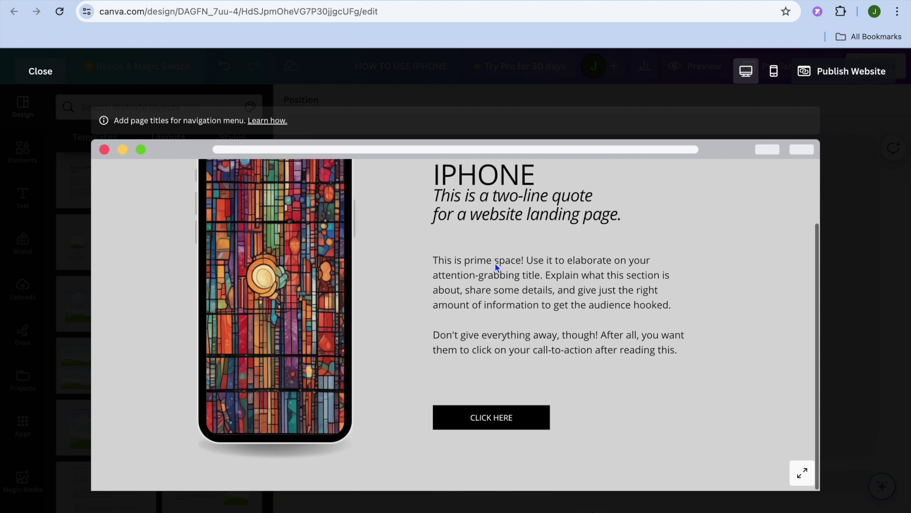
{"action": "scroll", "coordinate": [496, 267], "scroll_direction": "up", "scroll_amount": 2}
{"action": "scroll", "coordinate": [495, 267], "scroll_direction": "down", "scroll_amount": 2}
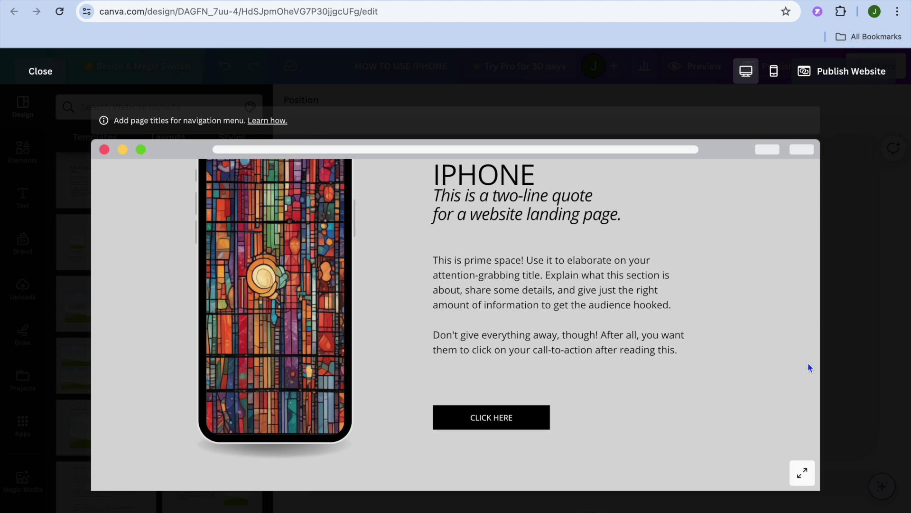
{"action": "left_click", "coordinate": [802, 473]}
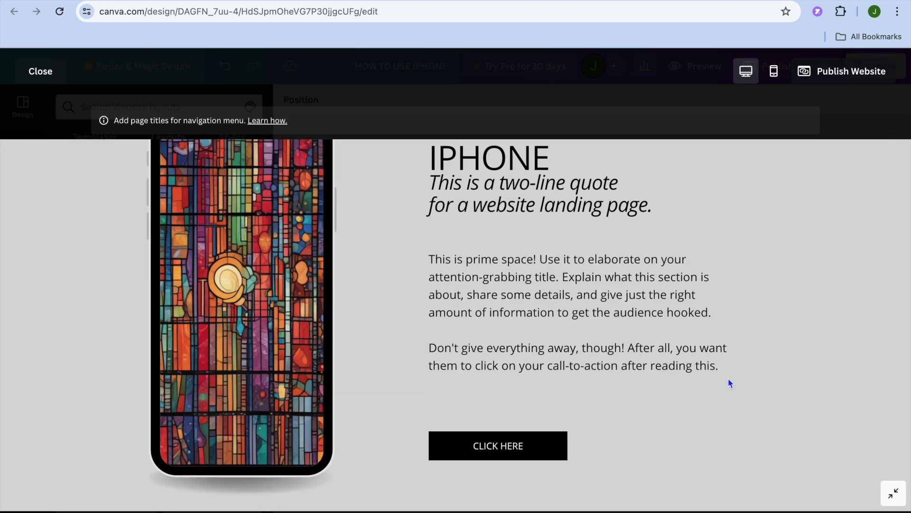
{"action": "scroll", "coordinate": [641, 322], "scroll_direction": "up", "scroll_amount": 2}
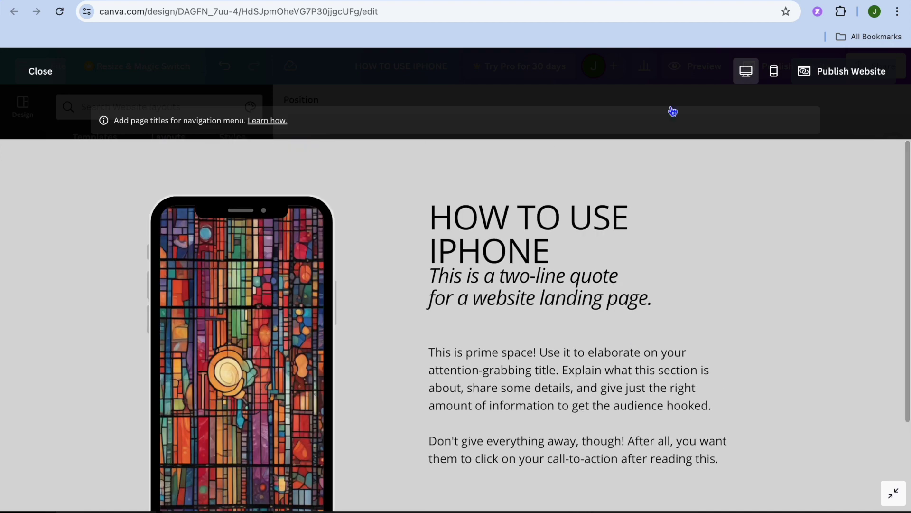